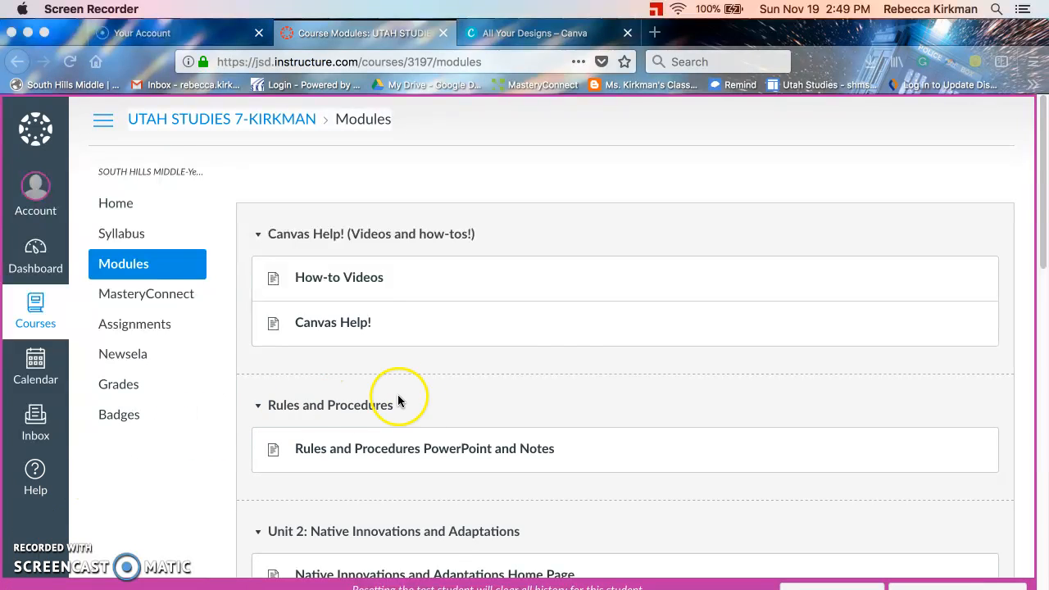
# Open the Expedition Raft Assignment from the Utah Studies course modules.
pyautogui.scroll(-10, 541, 365)
pyautogui.scroll(-13, 537, 376)
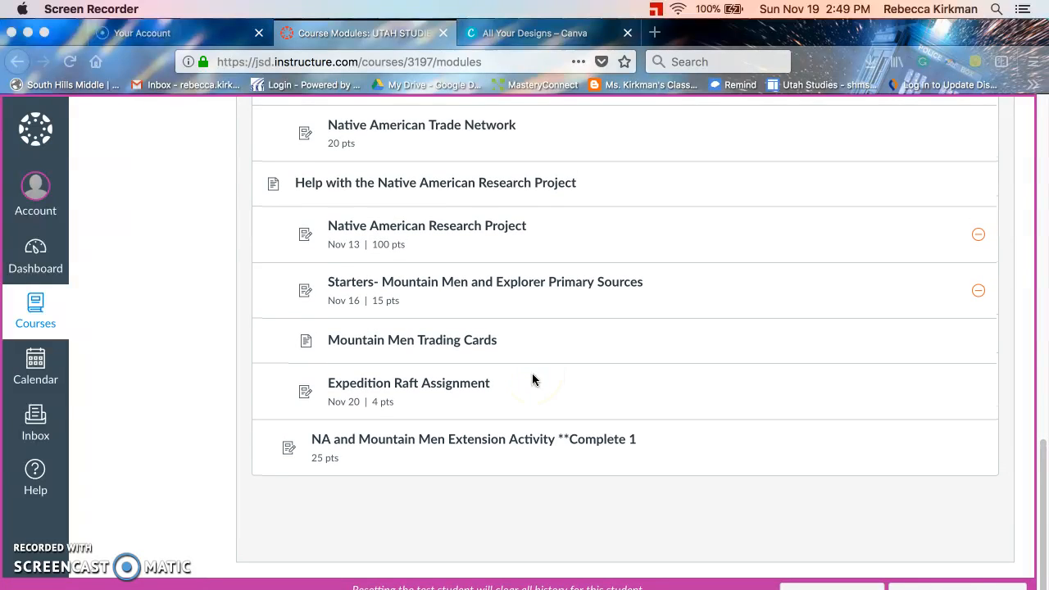
pyautogui.click(404, 411)
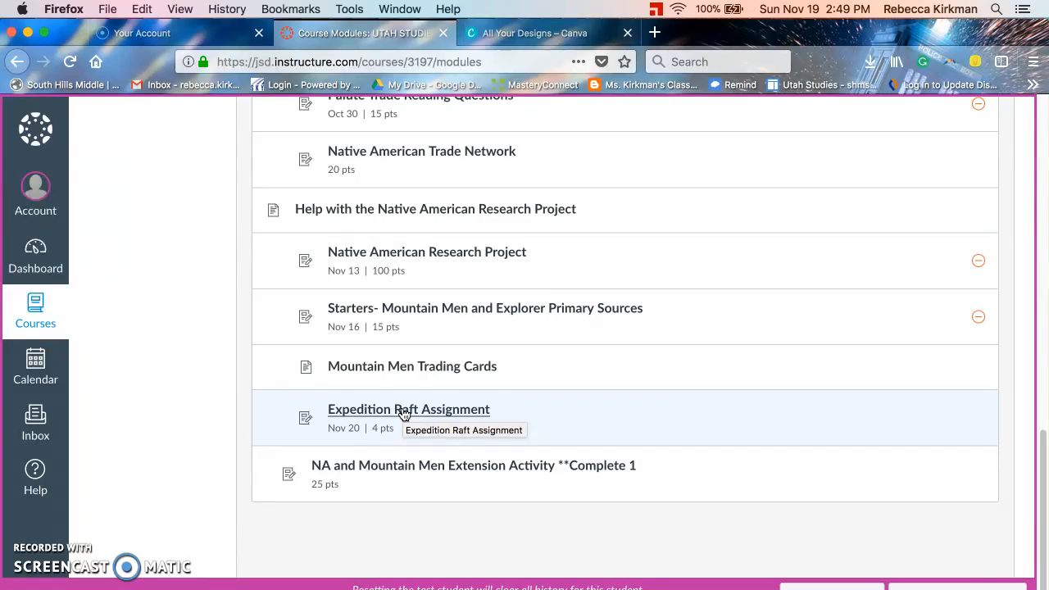
pyautogui.click(403, 412)
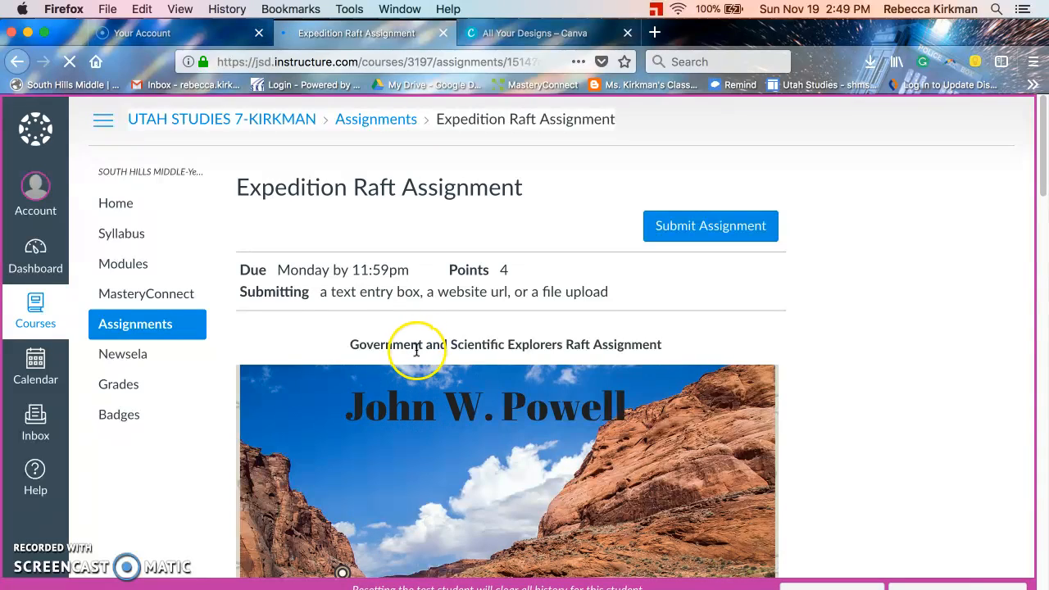
# Review the assignment page: the John W. Powell example poster, the task description, the Canva instructions and the information links.
pyautogui.scroll(-3, 393, 288)
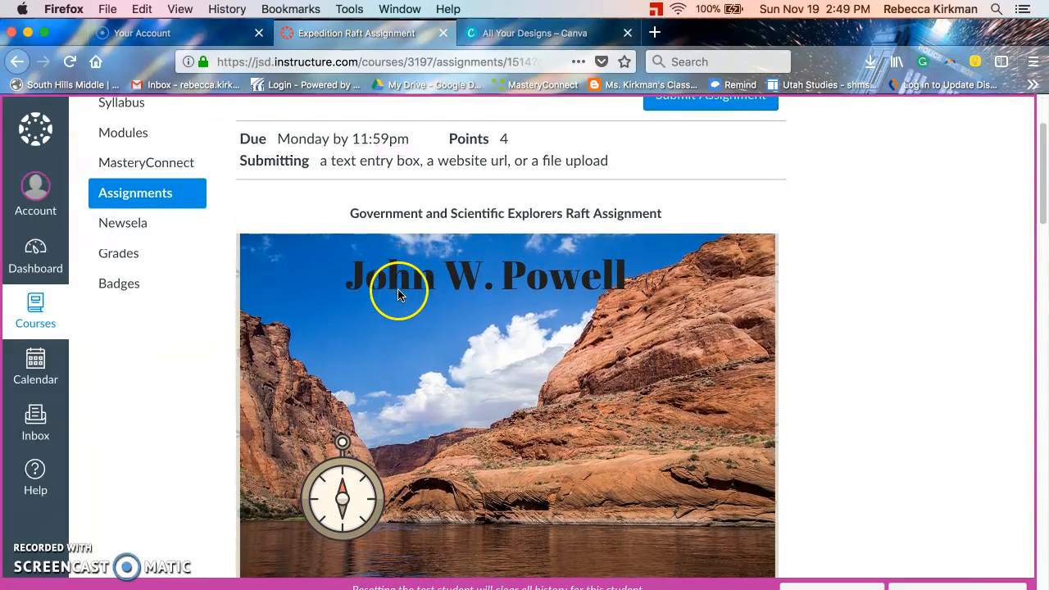
pyautogui.scroll(-1, 459, 331)
pyautogui.scroll(-8, 459, 331)
pyautogui.scroll(7, 454, 331)
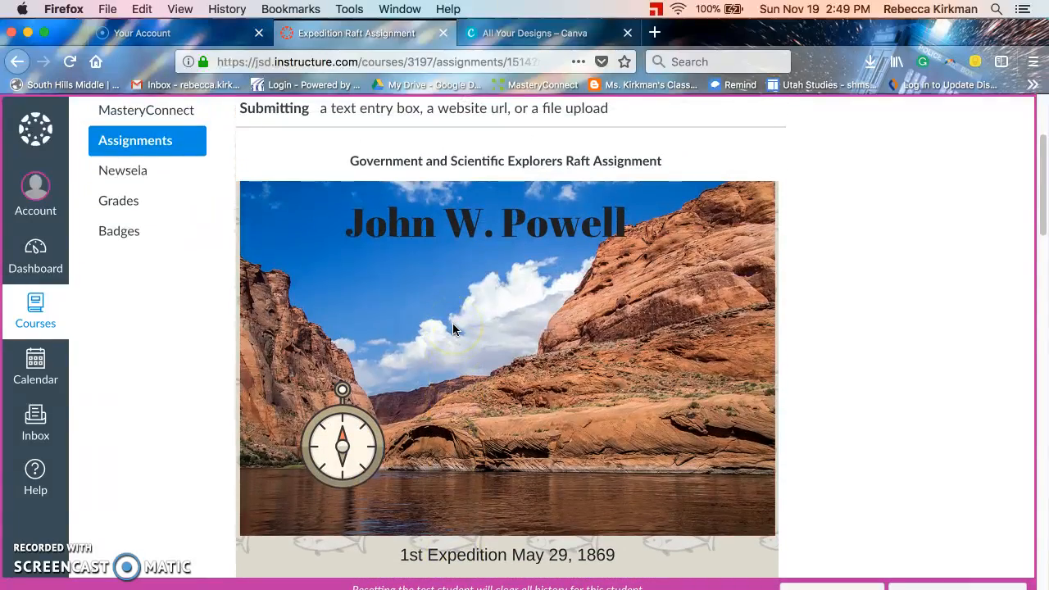
pyautogui.scroll(-7, 453, 329)
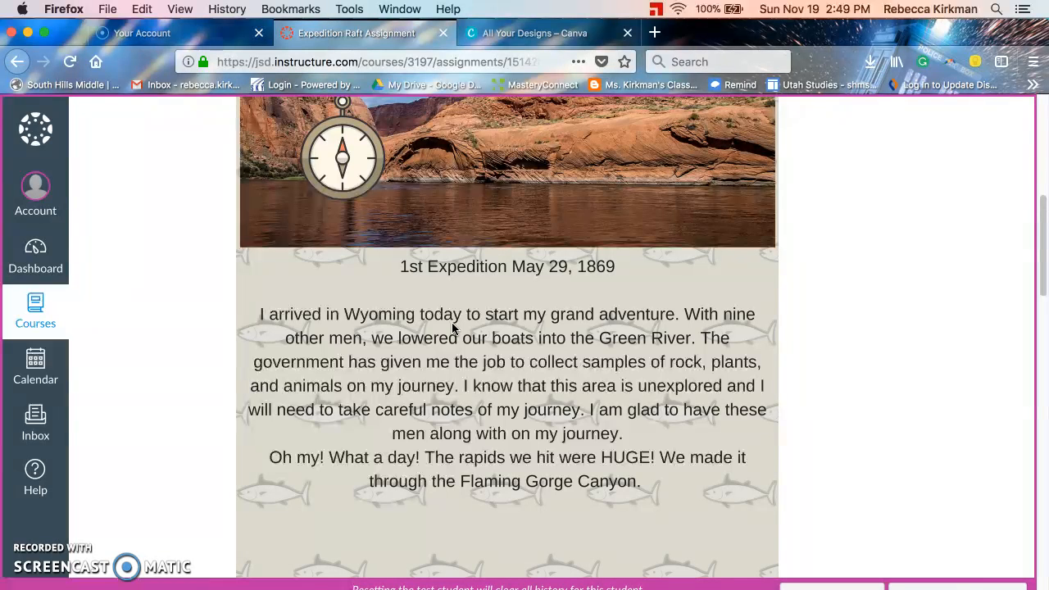
pyautogui.scroll(-1, 453, 329)
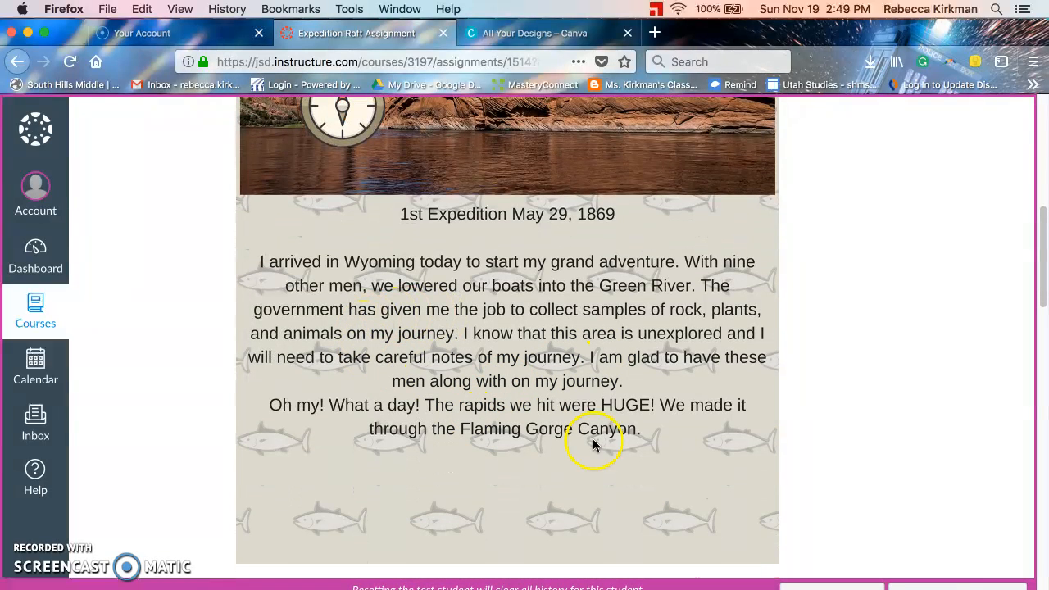
pyautogui.scroll(-6, 562, 432)
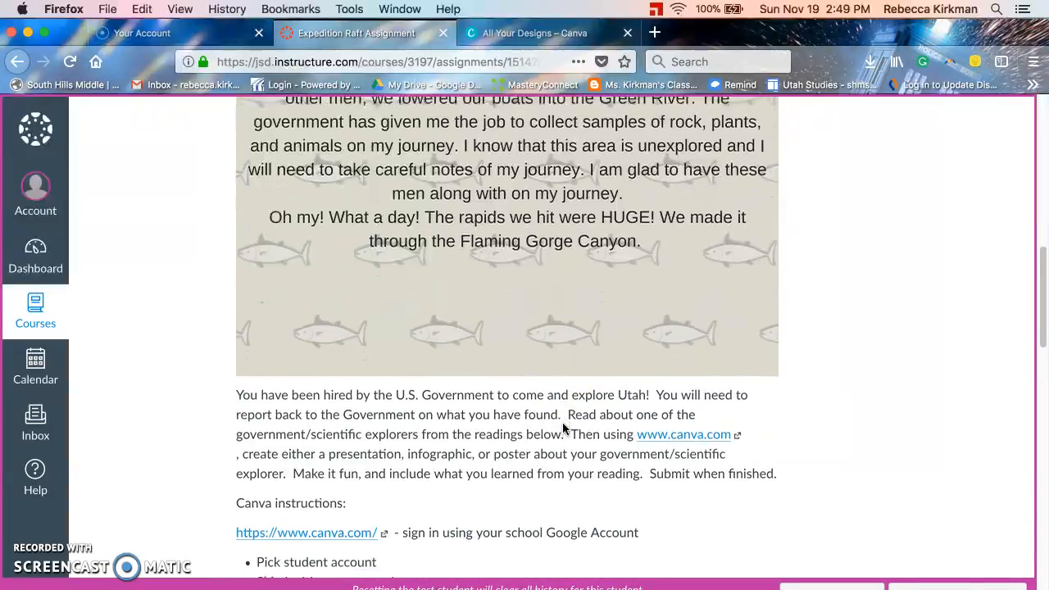
pyautogui.scroll(-5, 437, 386)
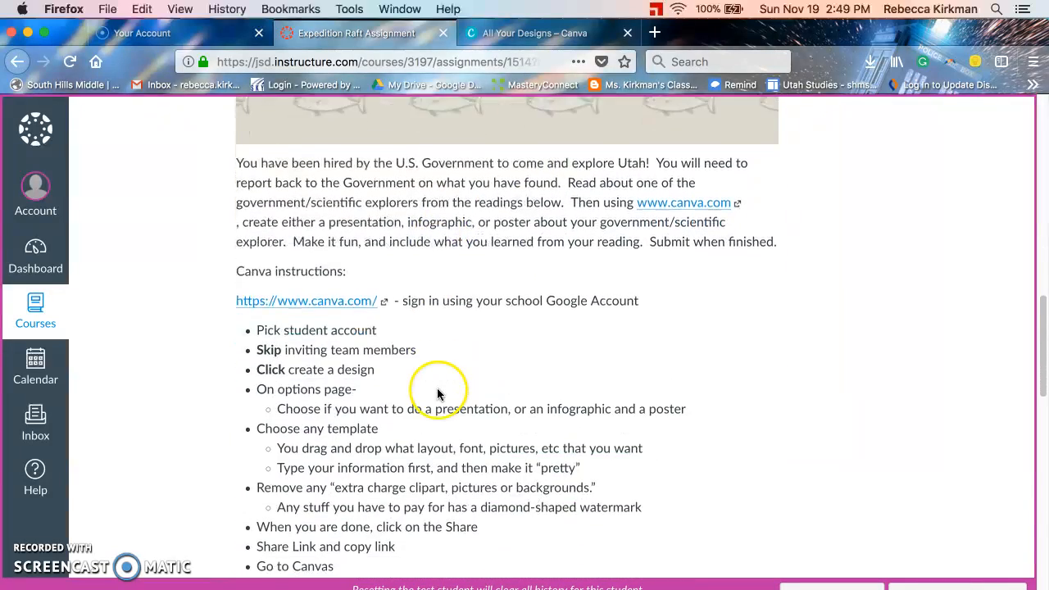
pyautogui.scroll(-1, 432, 362)
pyautogui.scroll(-3, 652, 475)
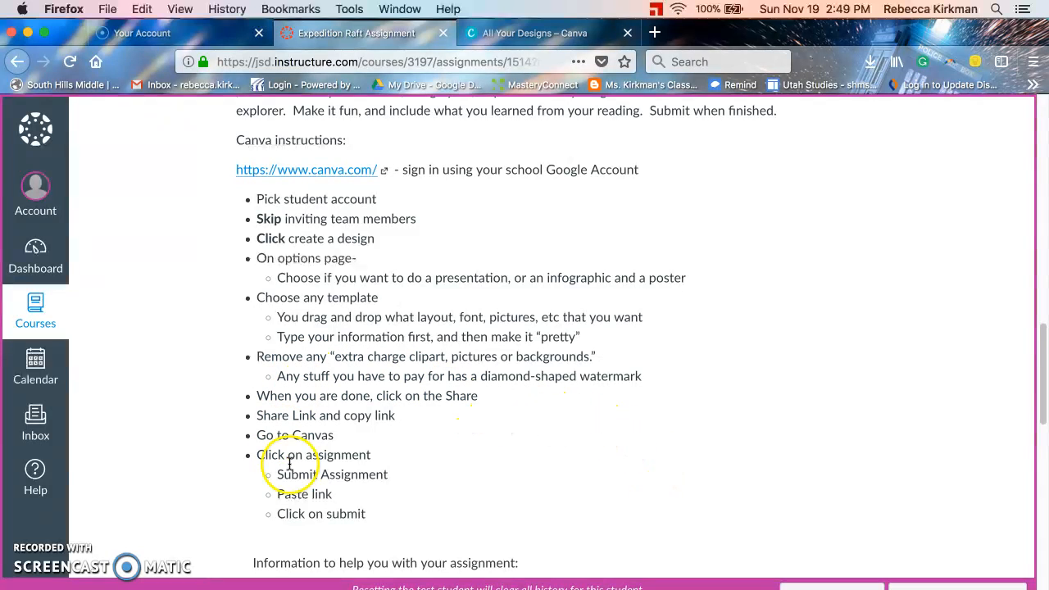
pyautogui.scroll(-3, 595, 445)
pyautogui.scroll(-2, 595, 444)
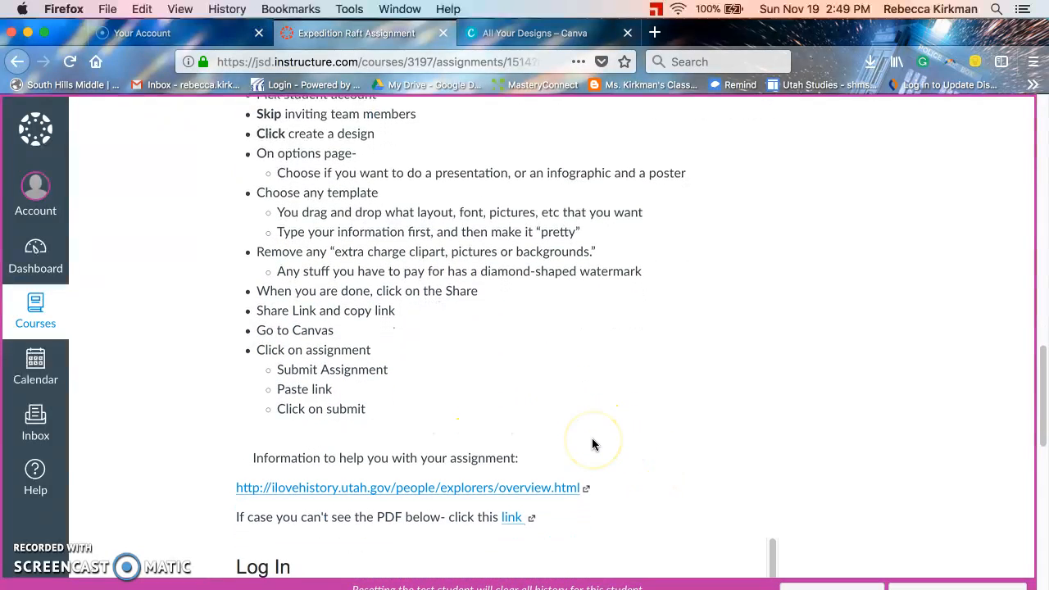
pyautogui.scroll(1, 592, 445)
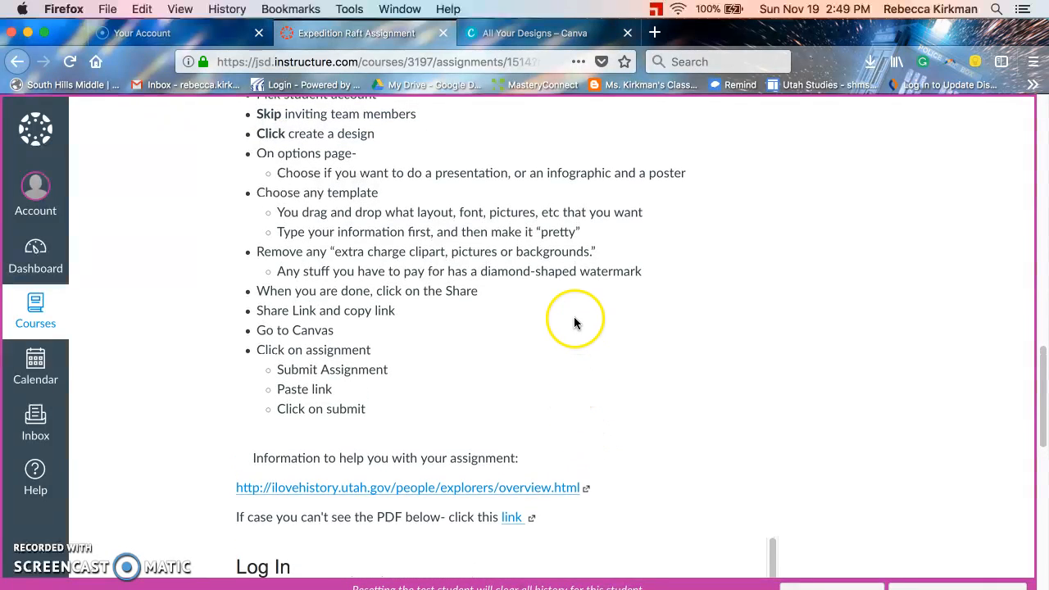
# Switch to Canva, look over the existing designs, and create a new 18 × 24 in Poster design.
pyautogui.click(537, 37)
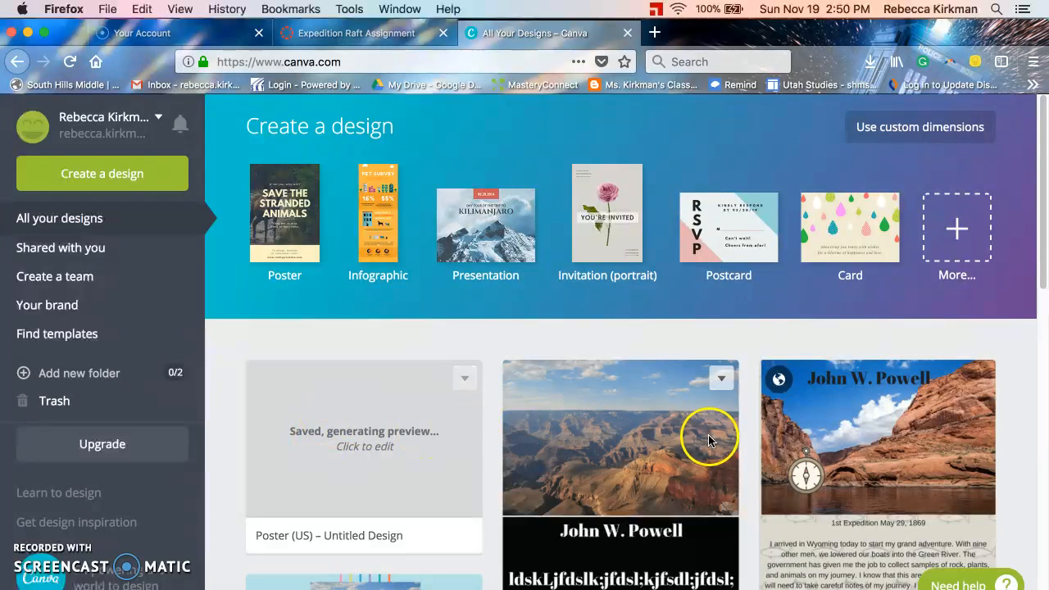
pyautogui.scroll(-3, 714, 459)
pyautogui.scroll(3, 718, 461)
pyautogui.scroll(-2, 544, 459)
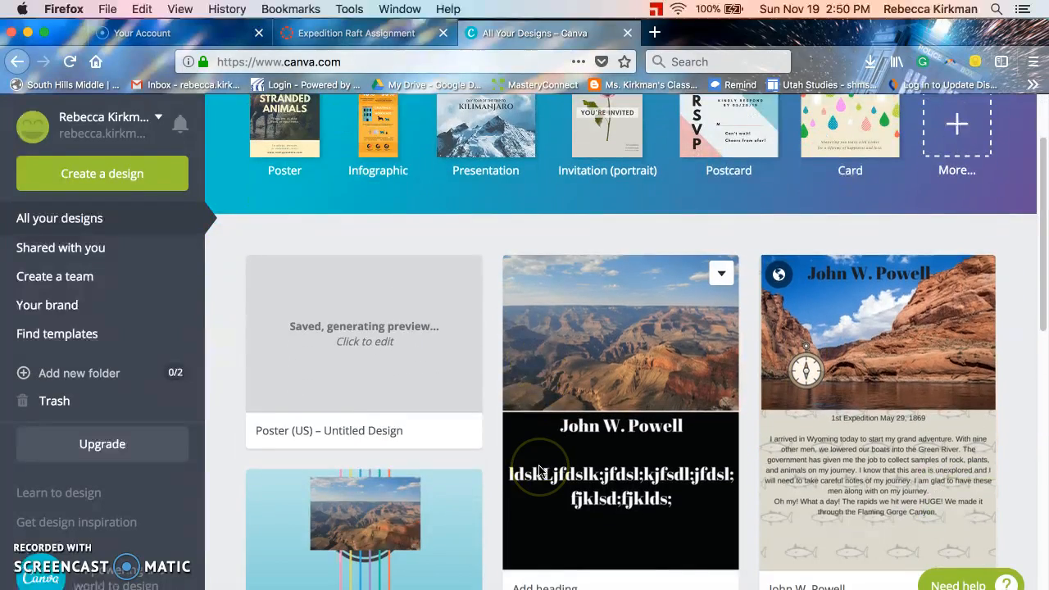
pyautogui.scroll(-3, 538, 467)
pyautogui.scroll(5, 539, 473)
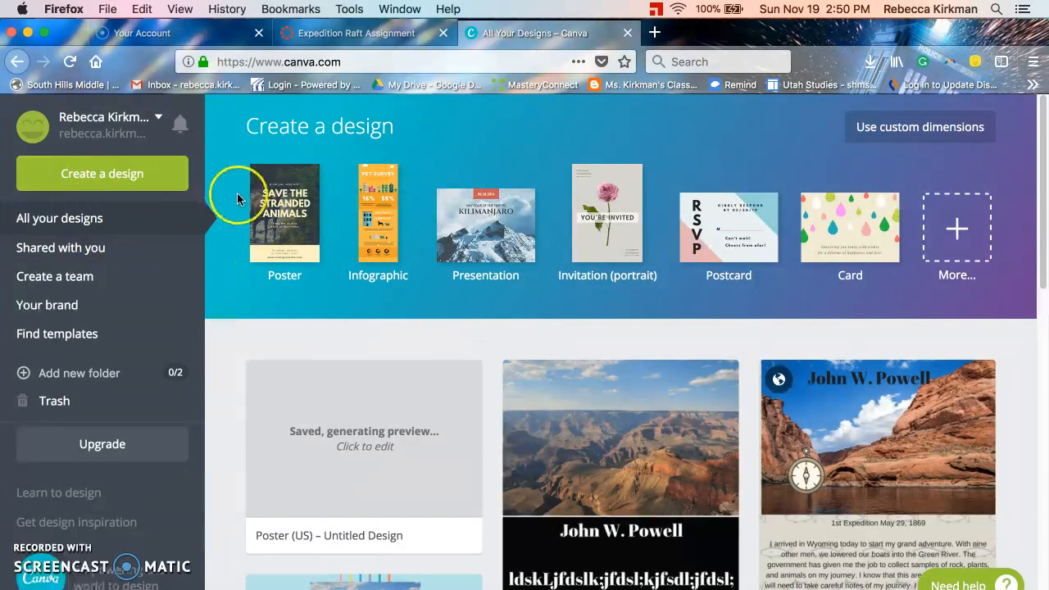
pyautogui.click(94, 178)
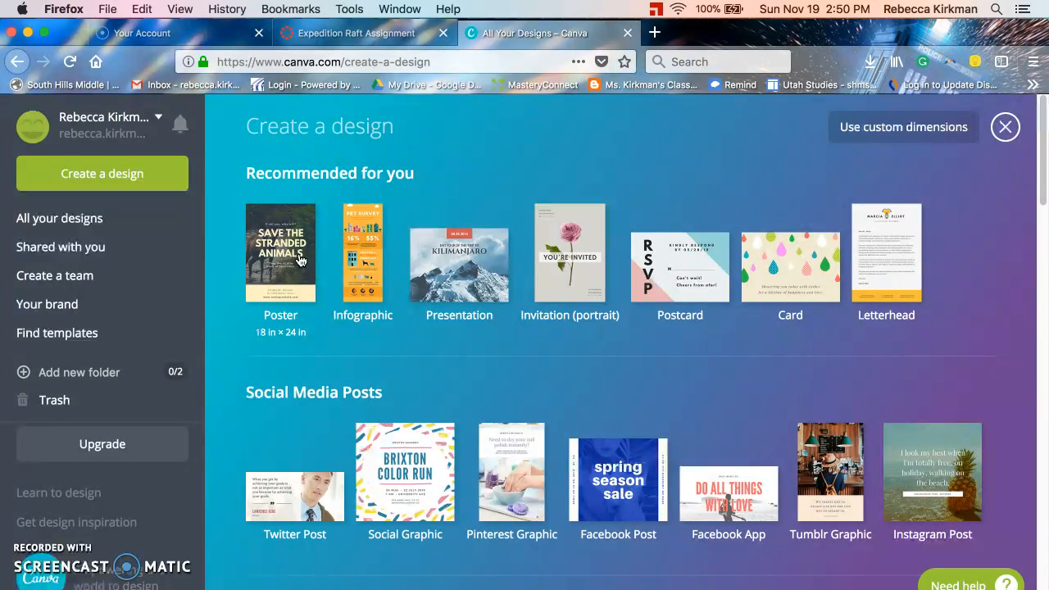
pyautogui.click(284, 270)
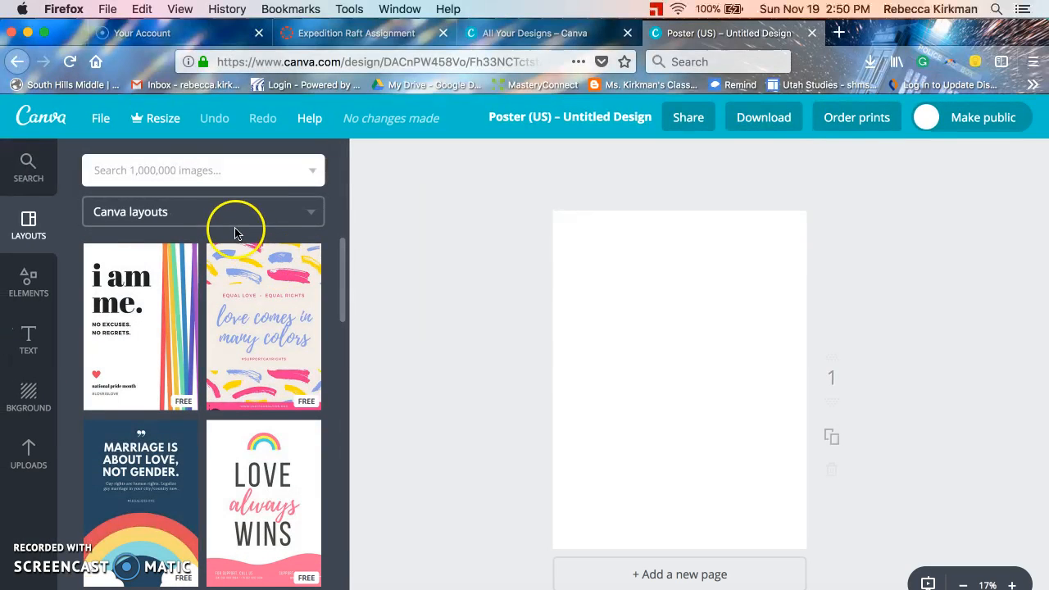
# Browse the ready-made Canva poster layouts to see which templates are free and which cost money.
pyautogui.scroll(-10, 229, 271)
pyautogui.scroll(-10, 229, 271)
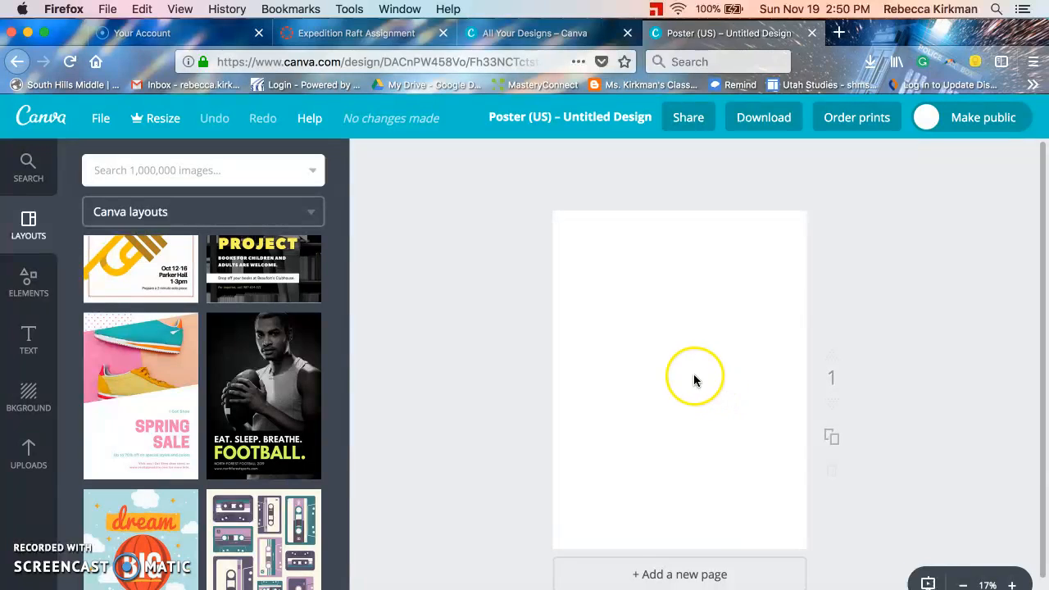
pyautogui.scroll(-1, 452, 326)
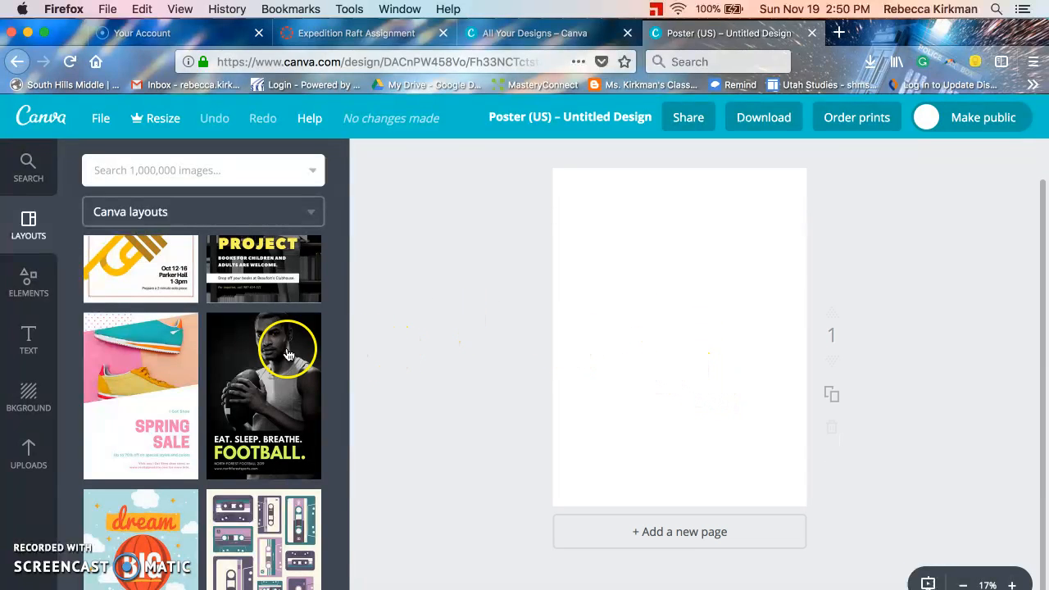
pyautogui.scroll(-5, 275, 349)
pyautogui.scroll(-10, 270, 355)
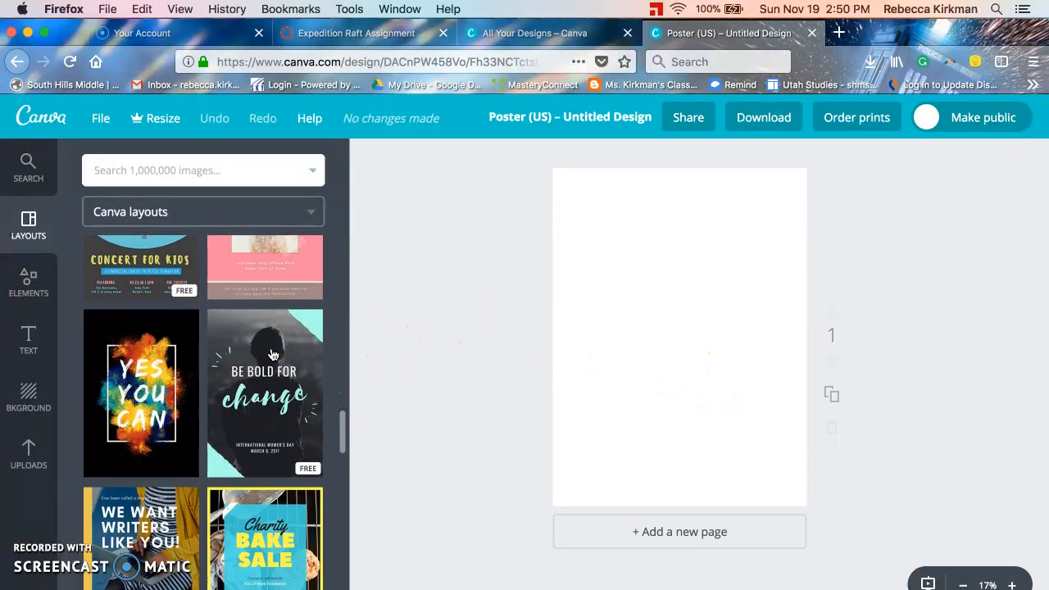
pyautogui.click(256, 358)
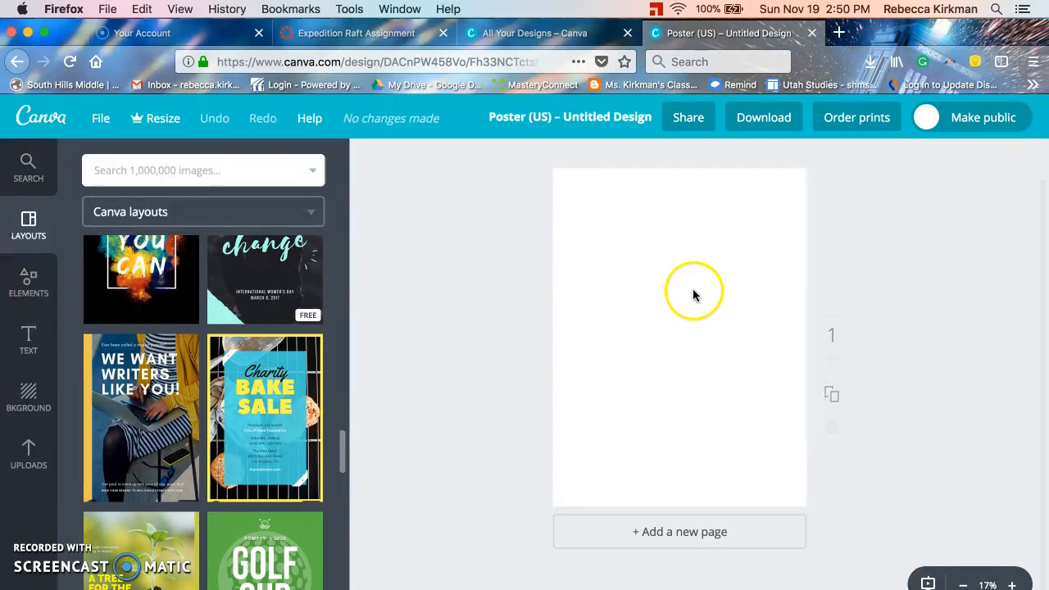
pyautogui.scroll(-2, 255, 369)
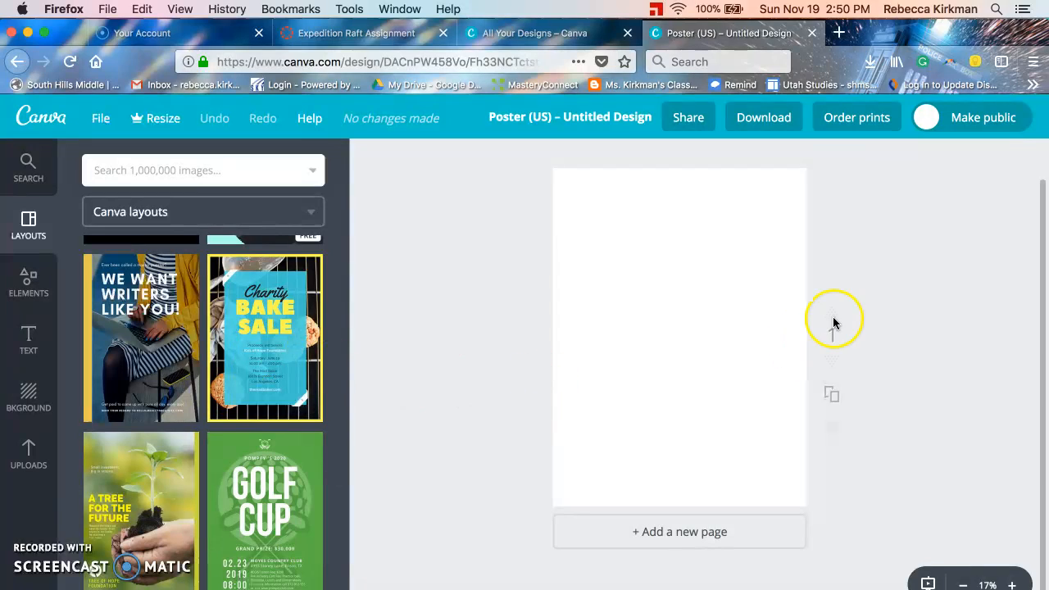
pyautogui.scroll(-2, 233, 354)
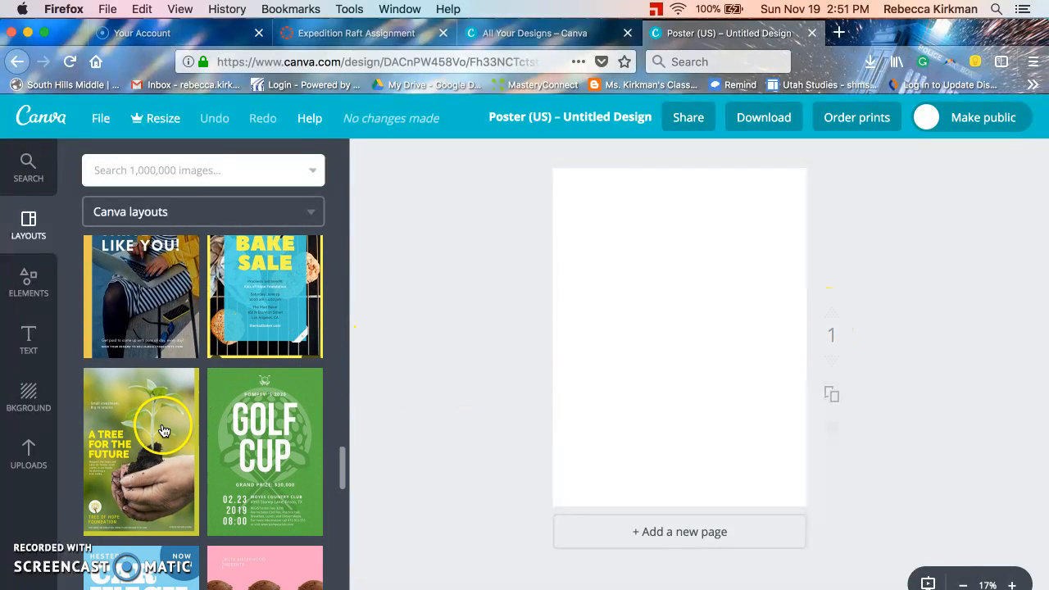
pyautogui.scroll(-5, 259, 516)
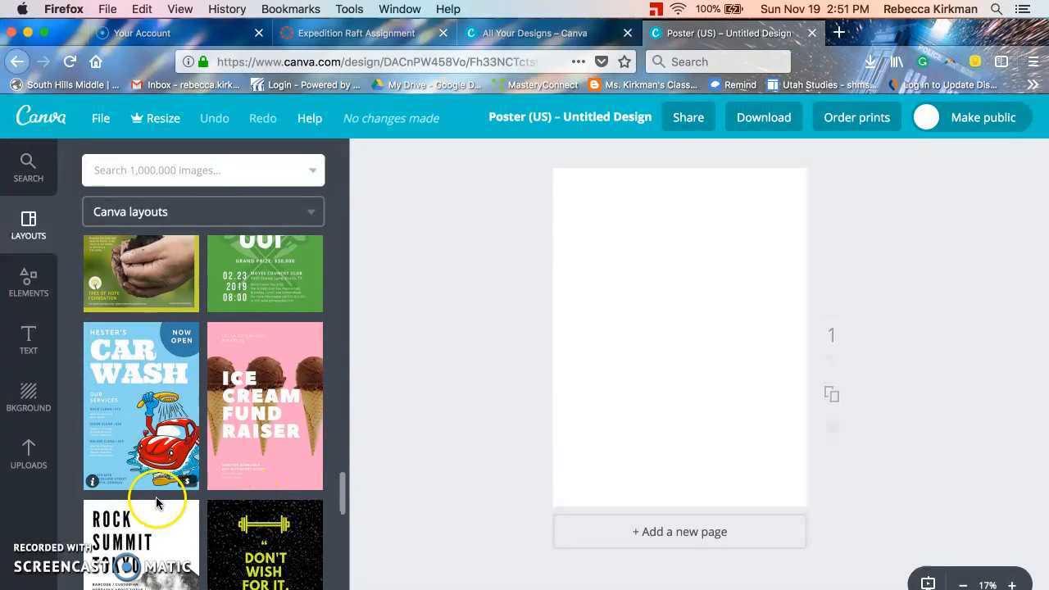
pyautogui.scroll(-4, 160, 498)
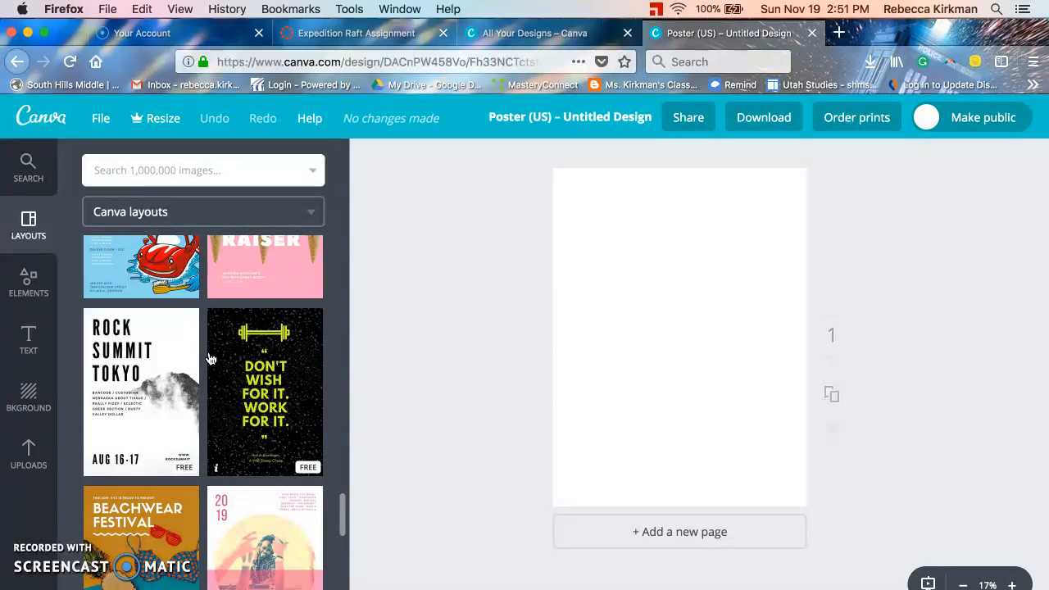
# Fill the blank poster page with the grid that has one large cell above three small cells.
pyautogui.click(25, 287)
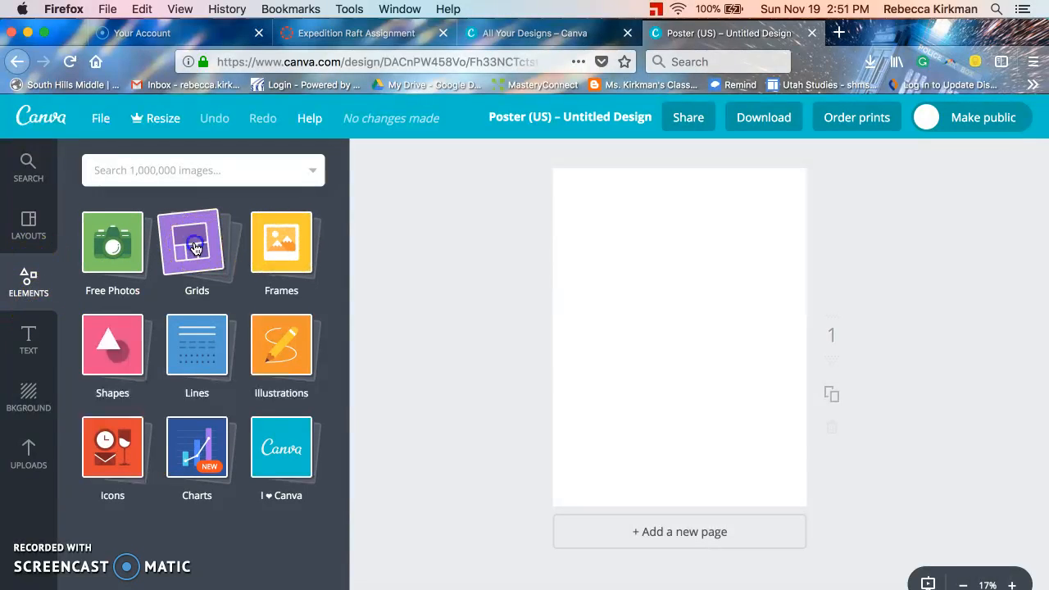
pyautogui.click(195, 248)
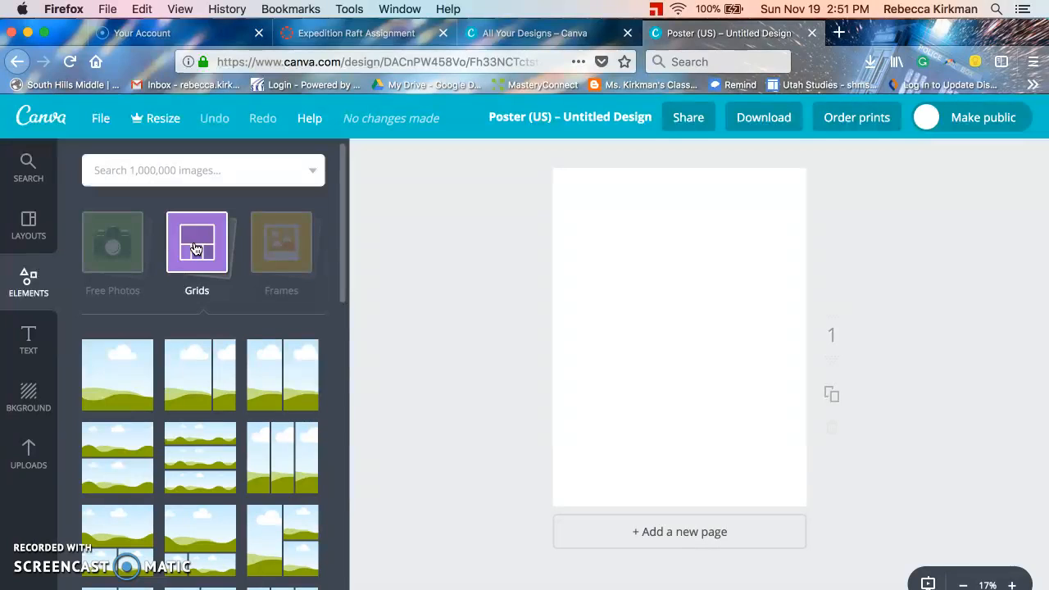
pyautogui.scroll(-5, 181, 300)
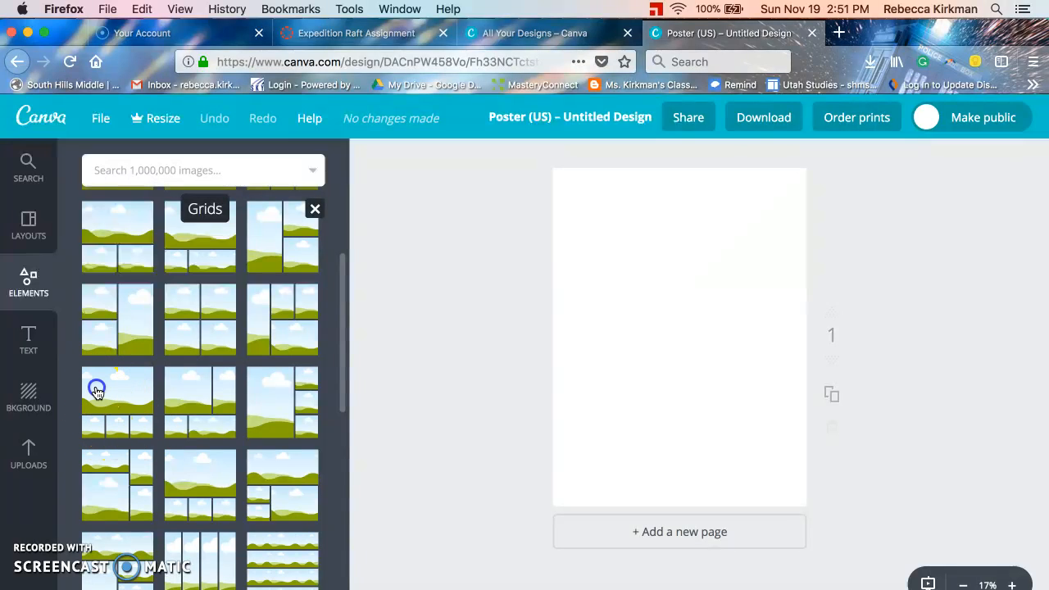
pyautogui.moveTo(97, 392); pyautogui.dragTo(590, 356)
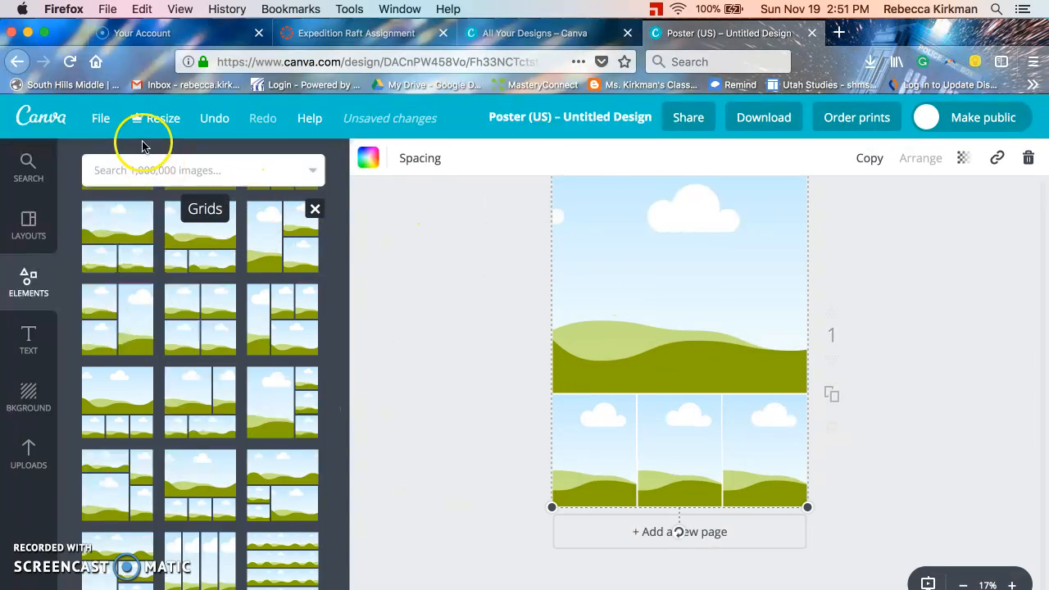
# Search the images for "colorado river" and place the free red-rock canyon river photo in the large upper grid cell.
pyautogui.click(155, 170)
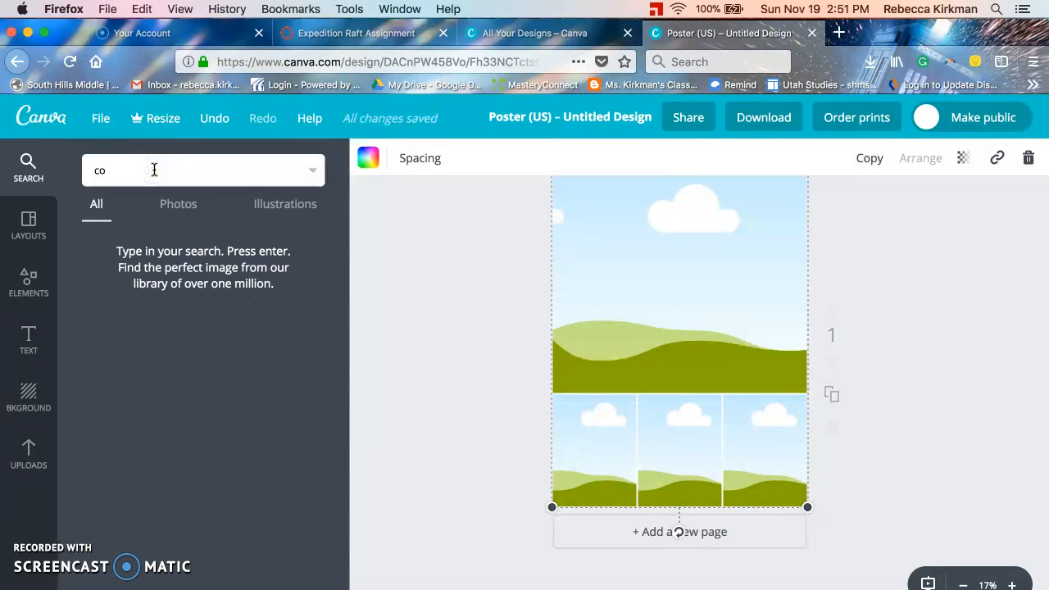
pyautogui.write('colorado river')
pyautogui.press('Return')
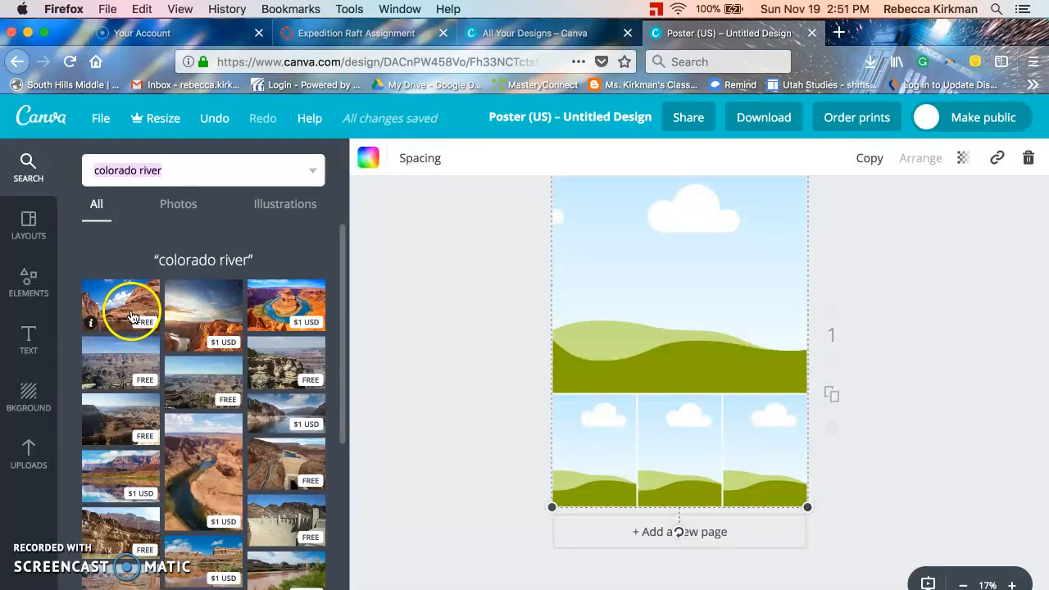
pyautogui.moveTo(127, 304); pyautogui.dragTo(685, 287)
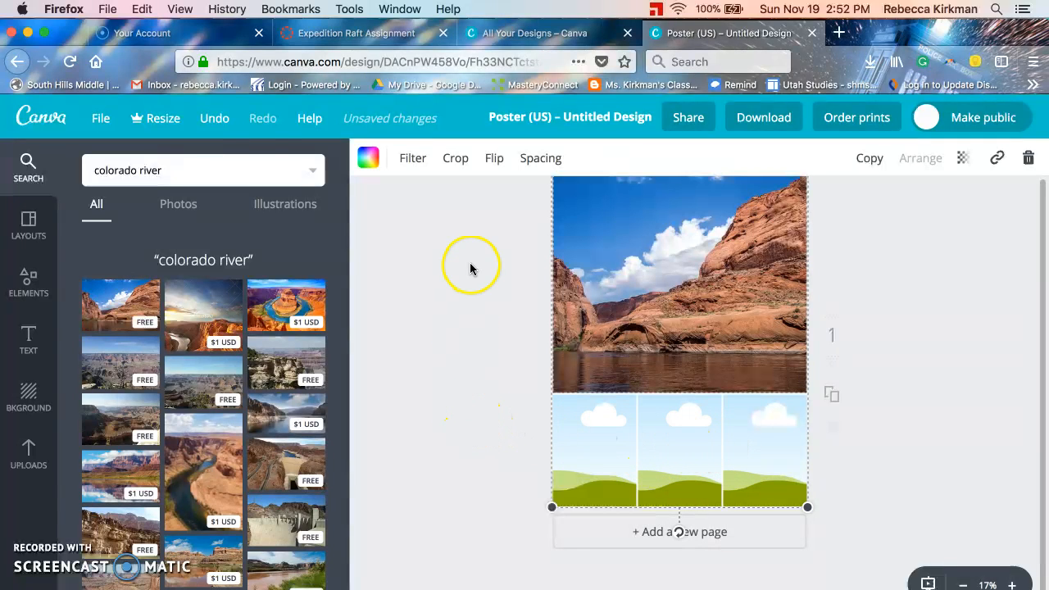
# Search the images for "black" and place the free plain black image in the middle of the three small grid cells.
pyautogui.click(245, 168)
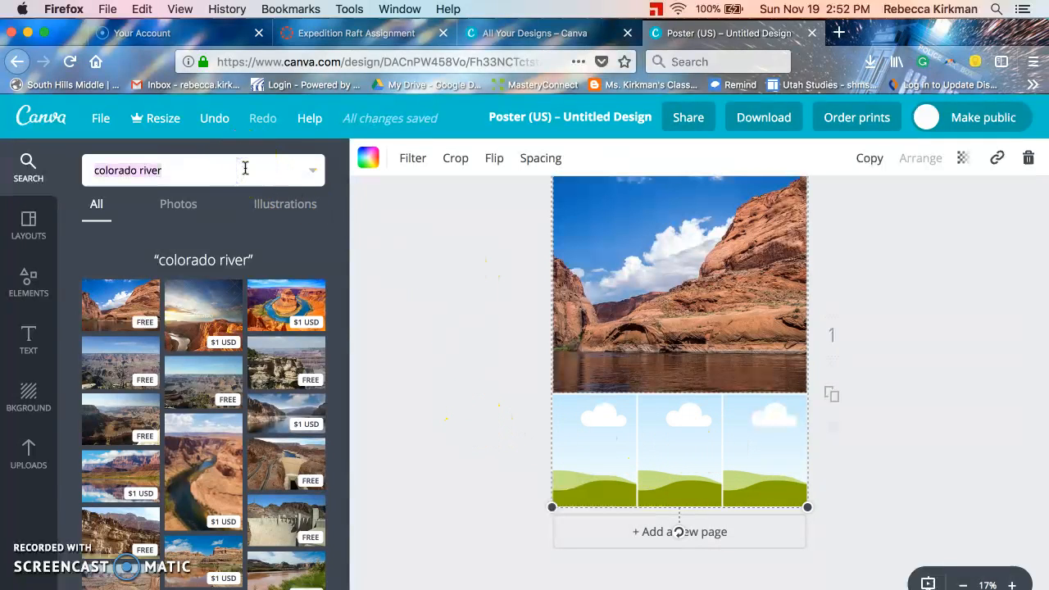
pyautogui.press('BackSpace')
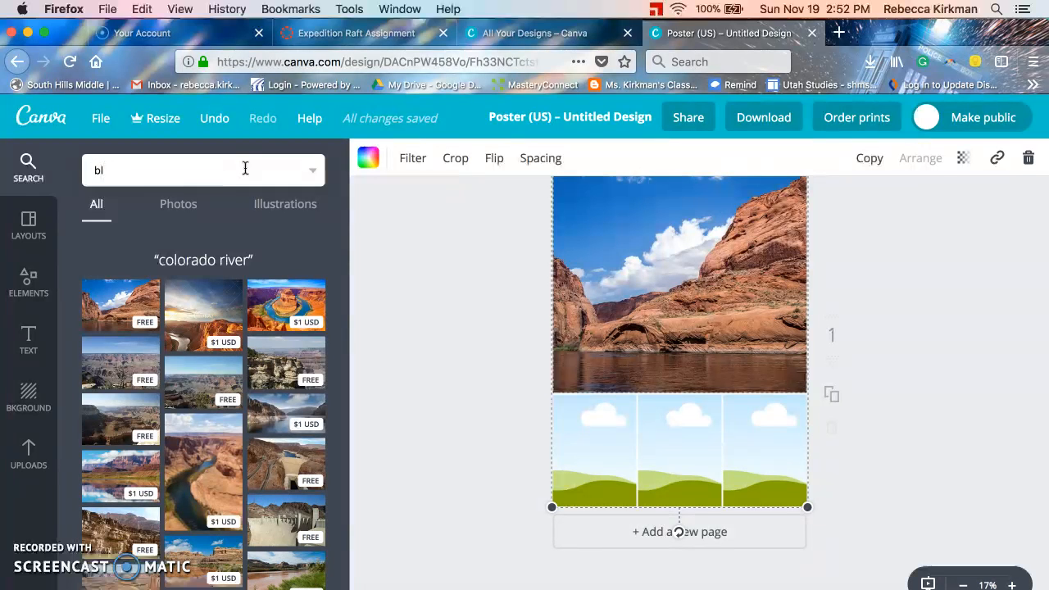
pyautogui.write('black')
pyautogui.press('Return')
pyautogui.click(147, 336)
pyautogui.moveTo(147, 336); pyautogui.dragTo(675, 457)
# Search the images for "red rock" and place the free red butte photo in the right small grid cell.
pyautogui.doubleClick(176, 170)
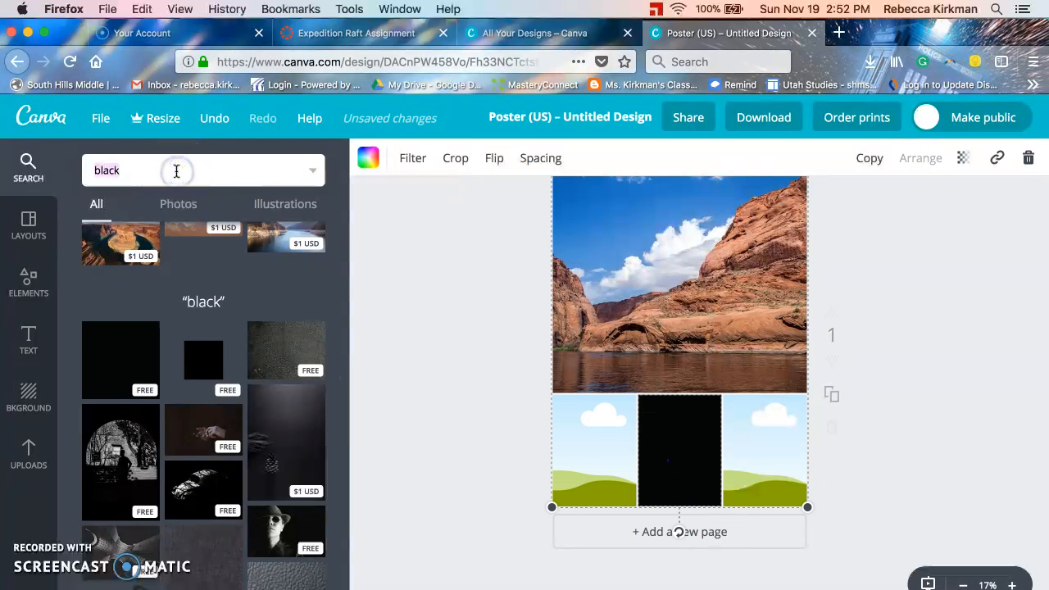
pyautogui.write('red rock')
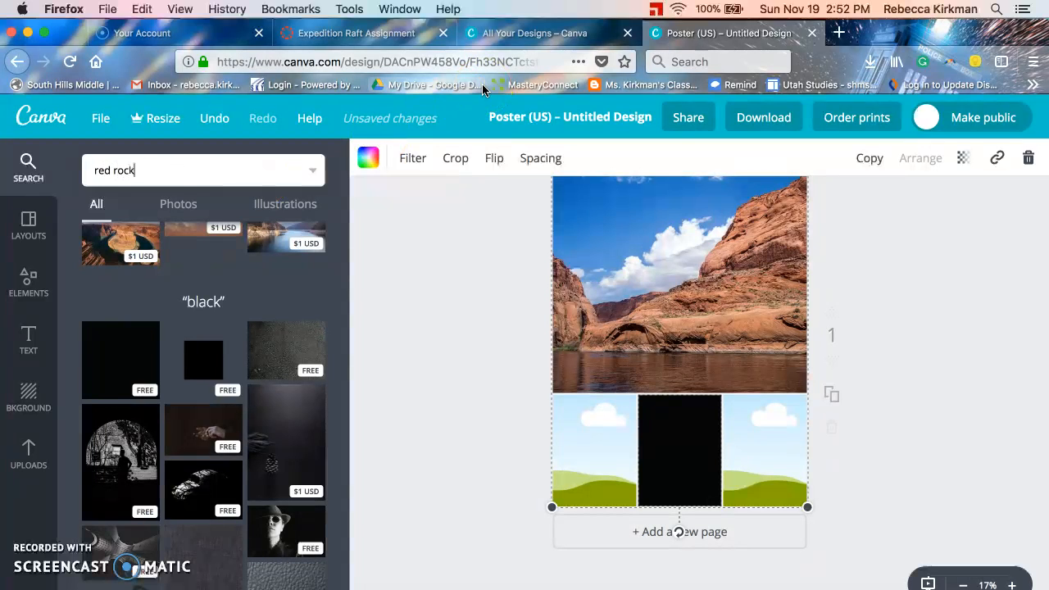
pyautogui.press('Return')
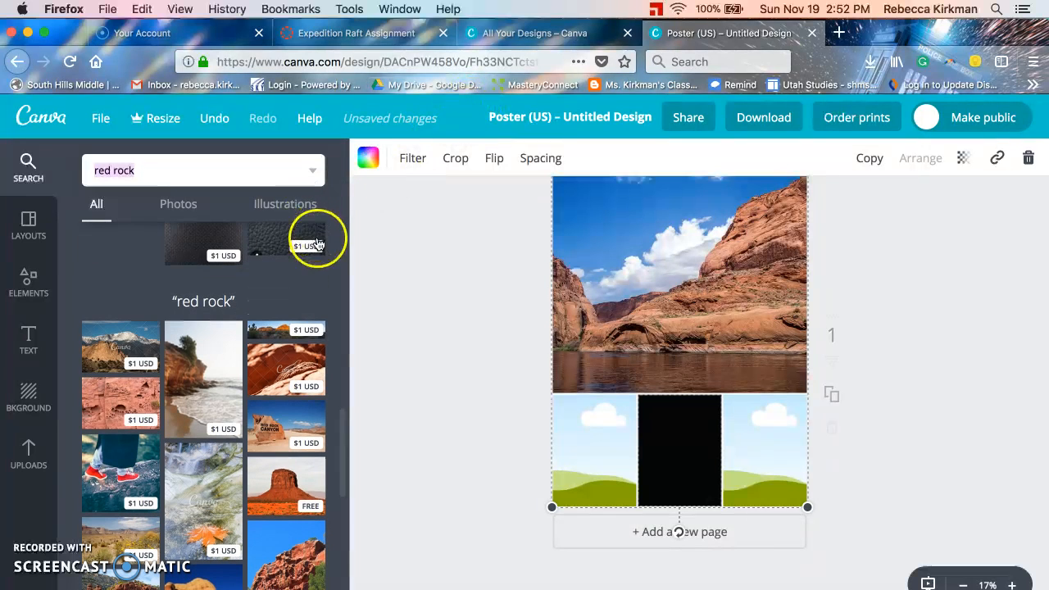
pyautogui.scroll(-2, 324, 250)
pyautogui.scroll(-1, 327, 260)
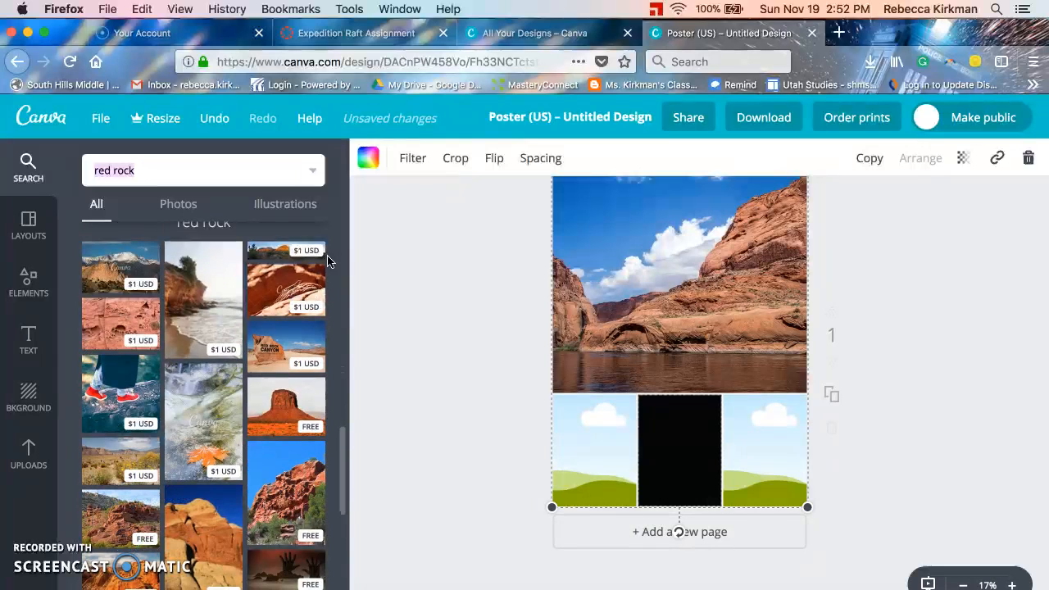
pyautogui.moveTo(282, 397); pyautogui.dragTo(757, 445)
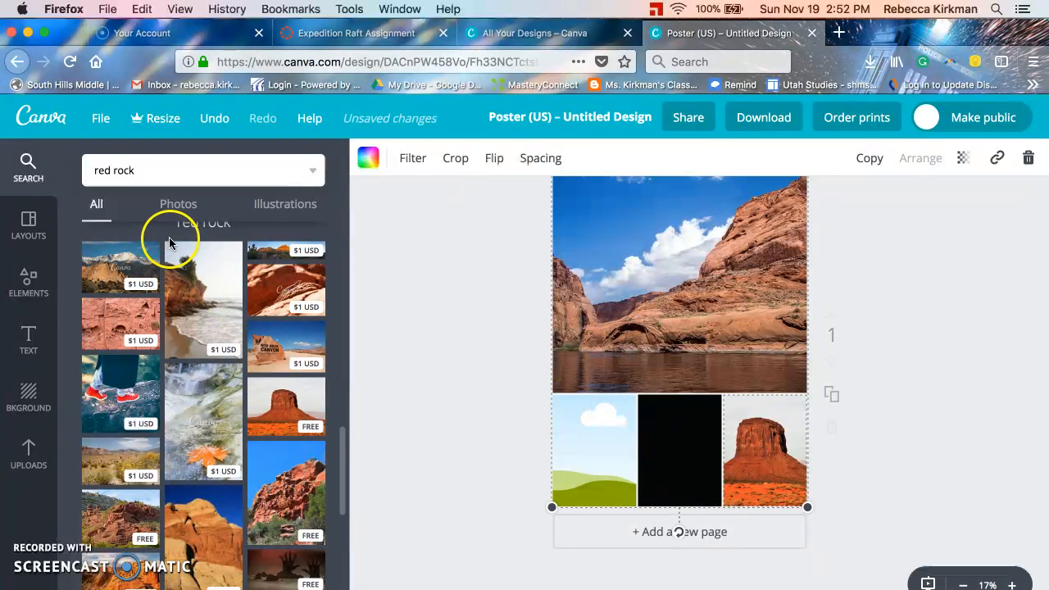
# Search the images for "grand canyon" and place the free canyon overlook photo in the left small grid cell.
pyautogui.scroll(1, 168, 236)
pyautogui.tripleClick(184, 170)
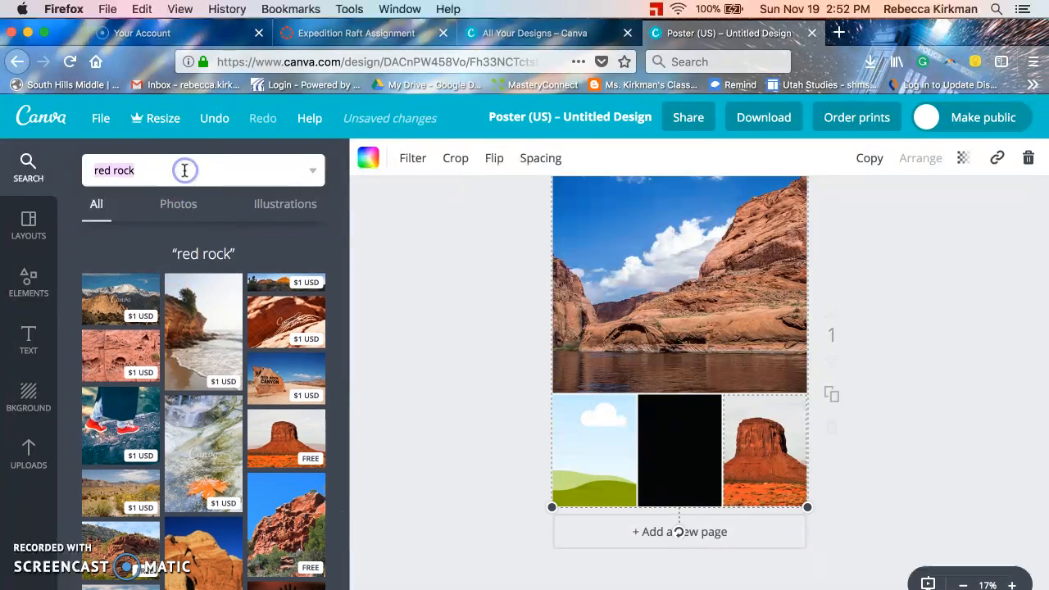
pyautogui.press('BackSpace')
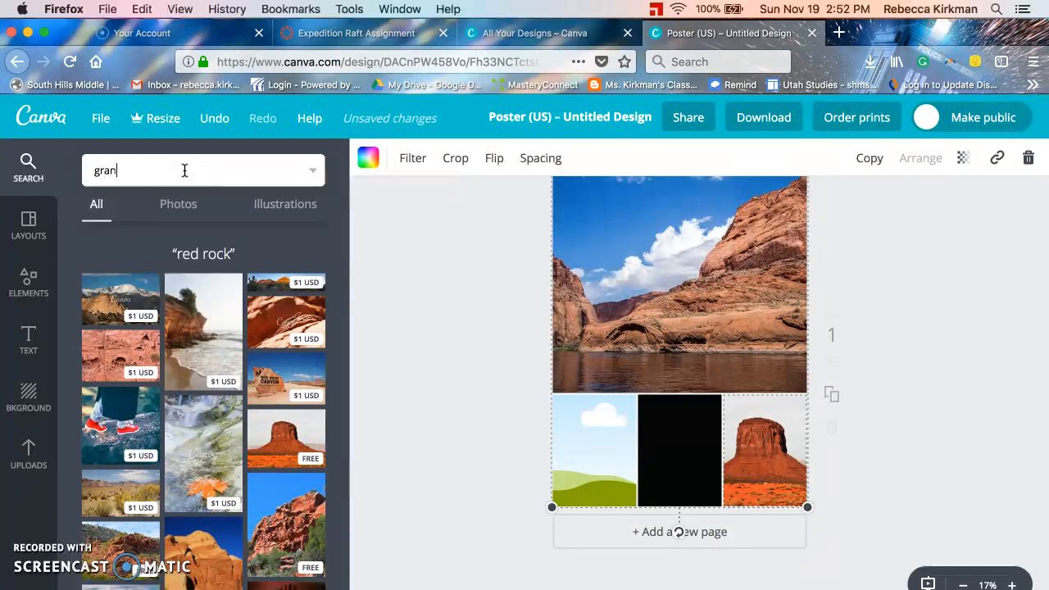
pyautogui.write('grandbcanyon')
pyautogui.press('Return')
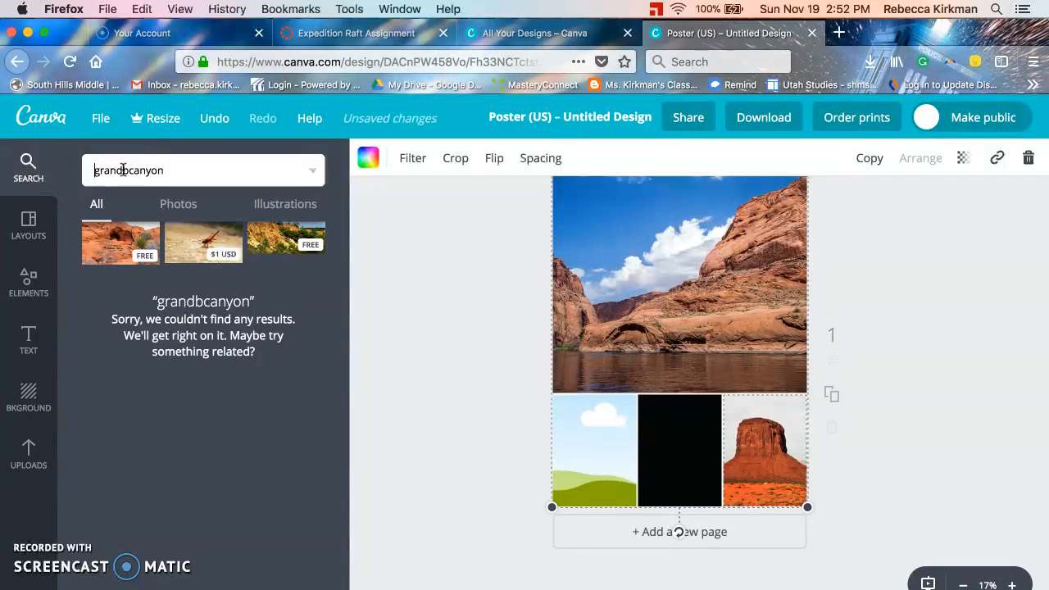
pyautogui.click(173, 168)
pyautogui.press('Return')
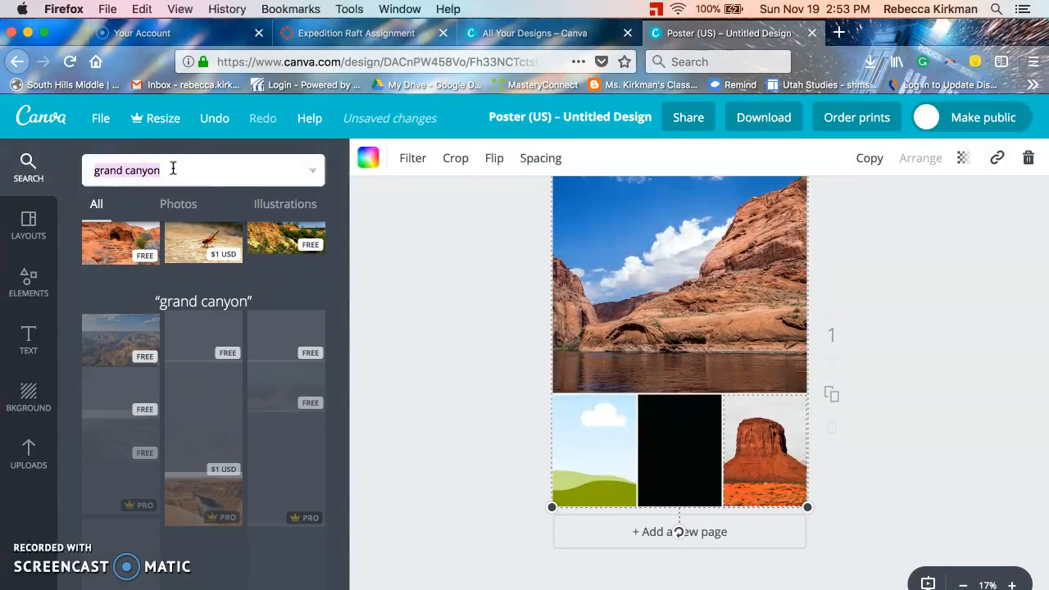
pyautogui.moveTo(187, 348); pyautogui.dragTo(596, 461)
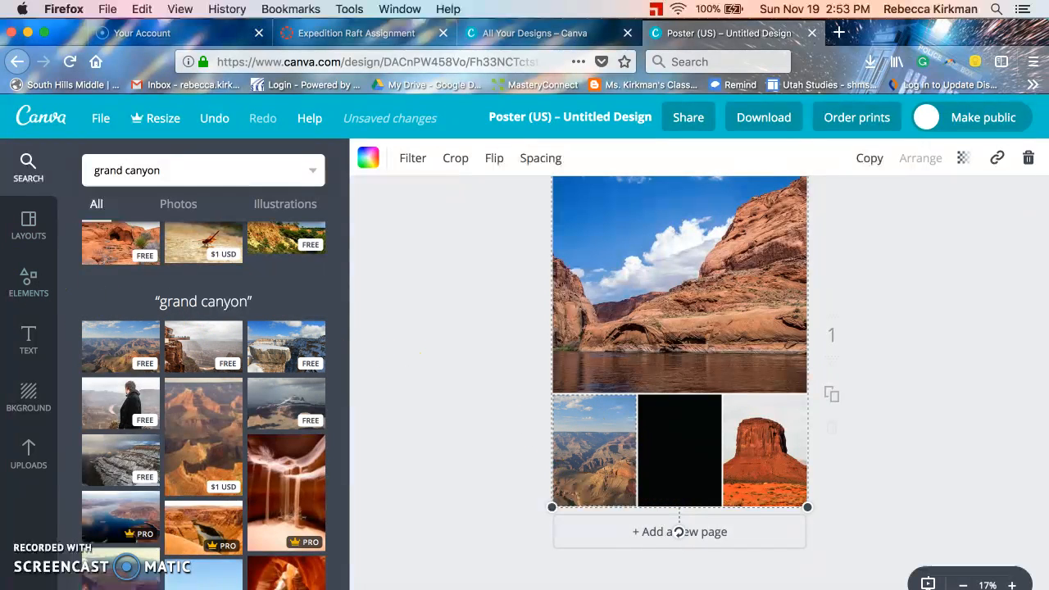
# Browse the available text styles and add a plain heading over the sky of the large photo.
pyautogui.click(30, 342)
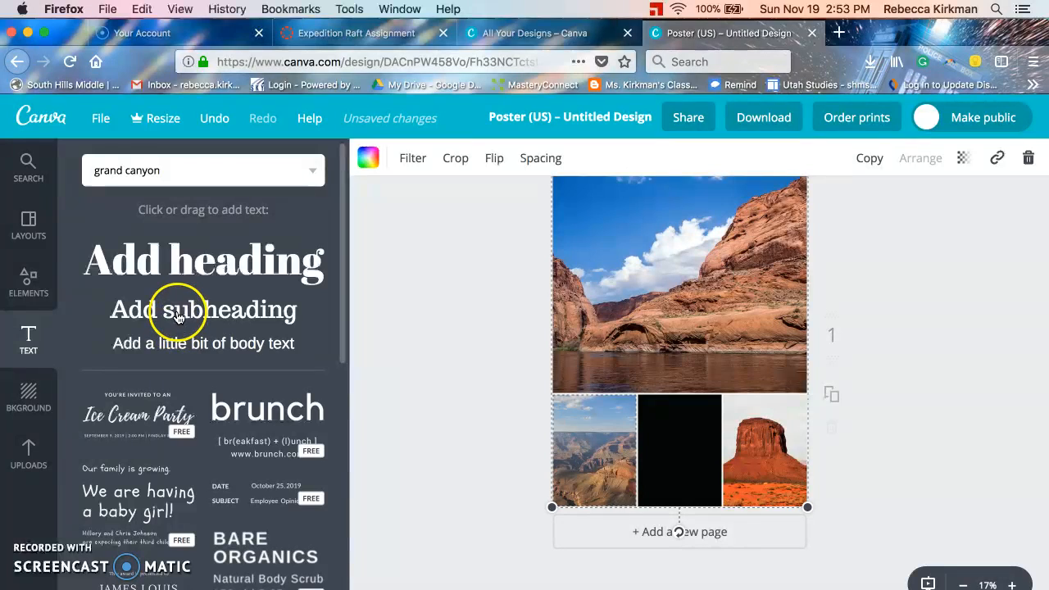
pyautogui.scroll(-10, 192, 436)
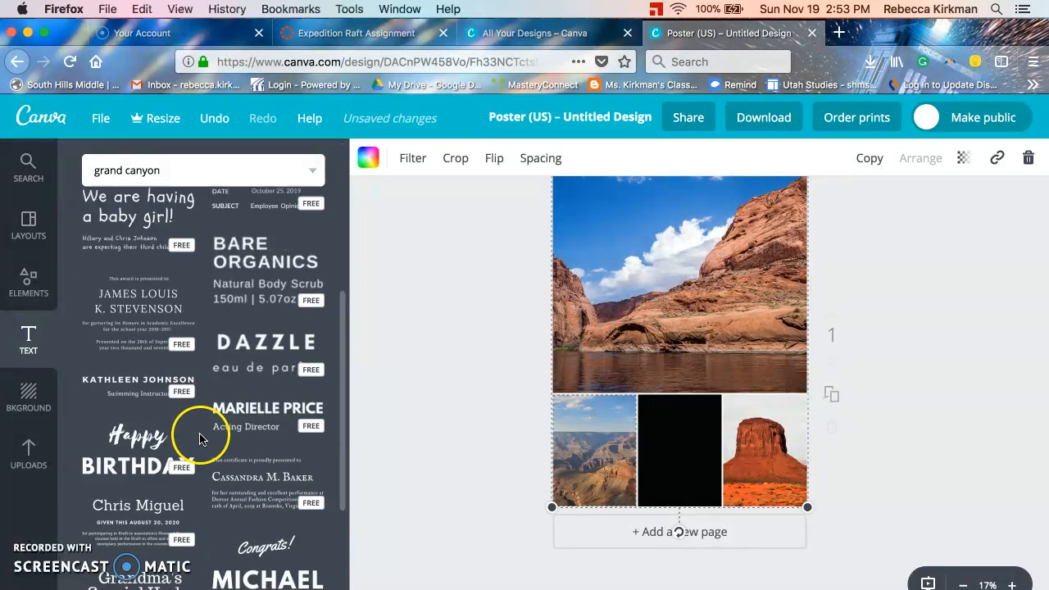
pyautogui.scroll(-9, 199, 434)
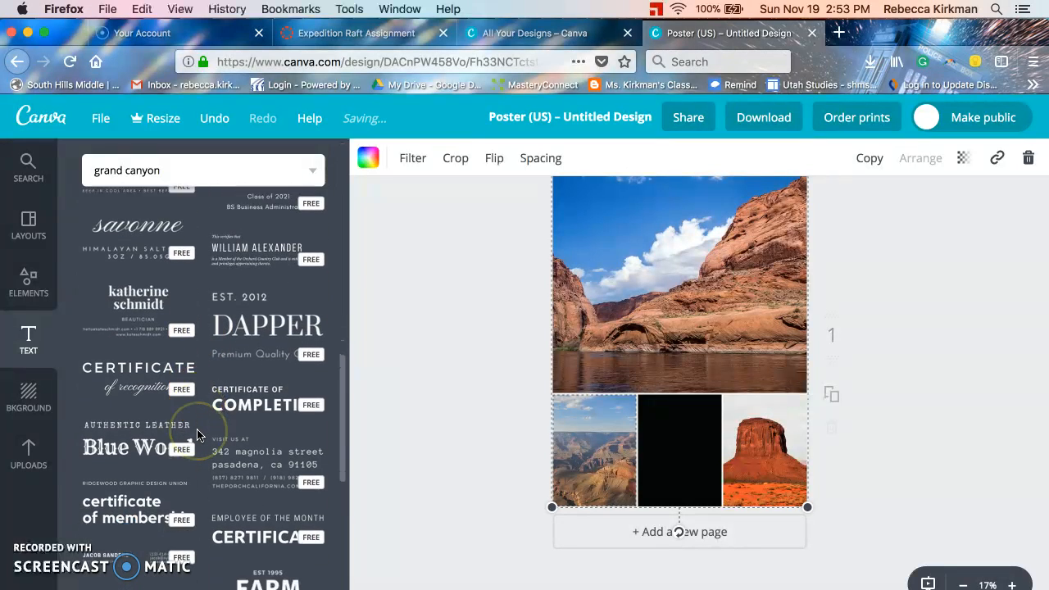
pyautogui.scroll(-10, 198, 434)
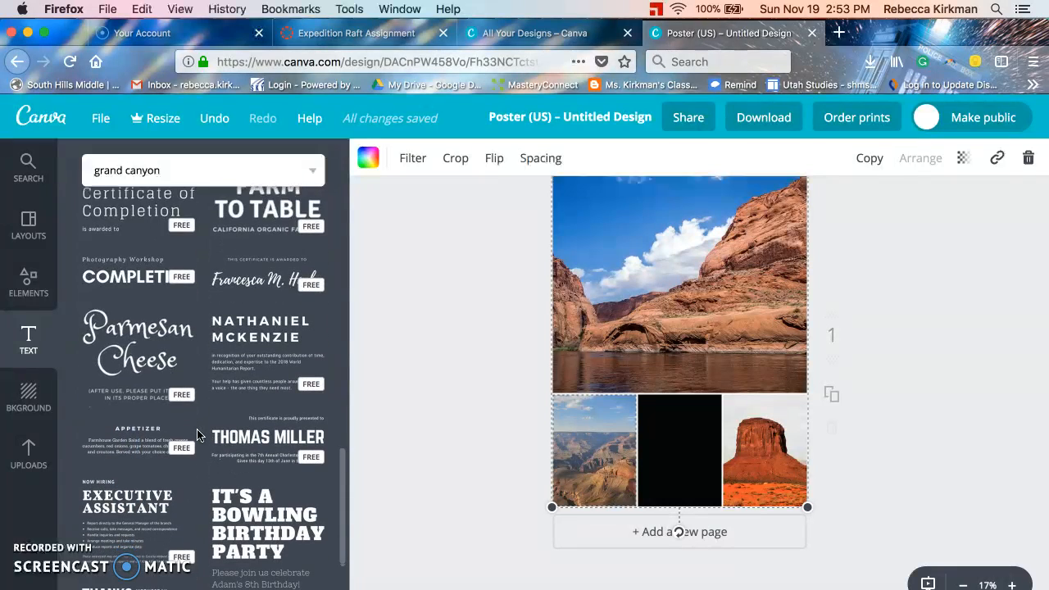
pyautogui.scroll(5, 202, 432)
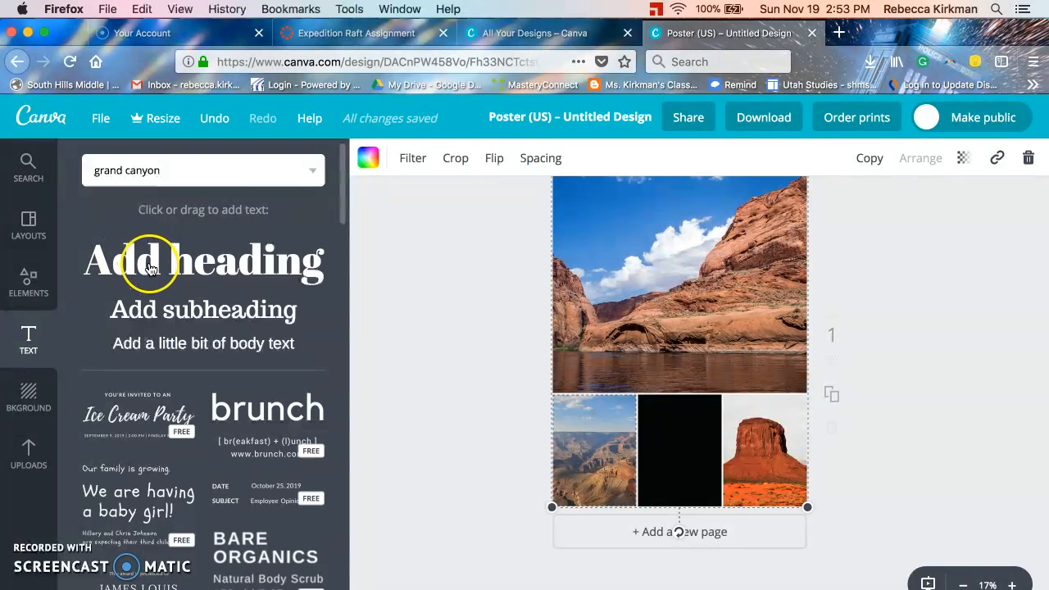
pyautogui.moveTo(150, 268); pyautogui.dragTo(689, 219)
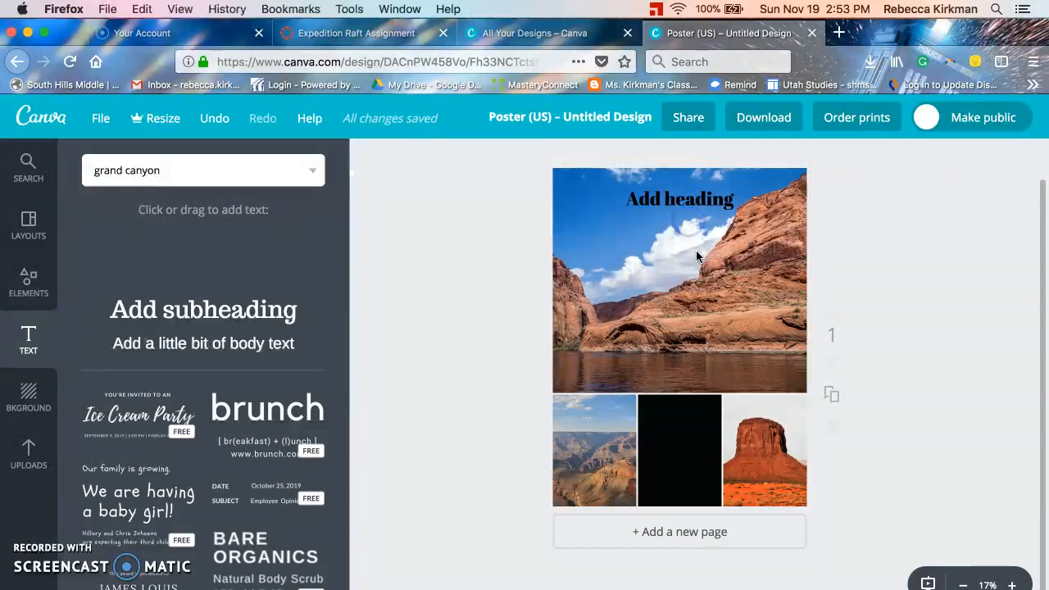
# Replace the placeholder heading on the large photo with "John W. Powell".
pyautogui.click(660, 195)
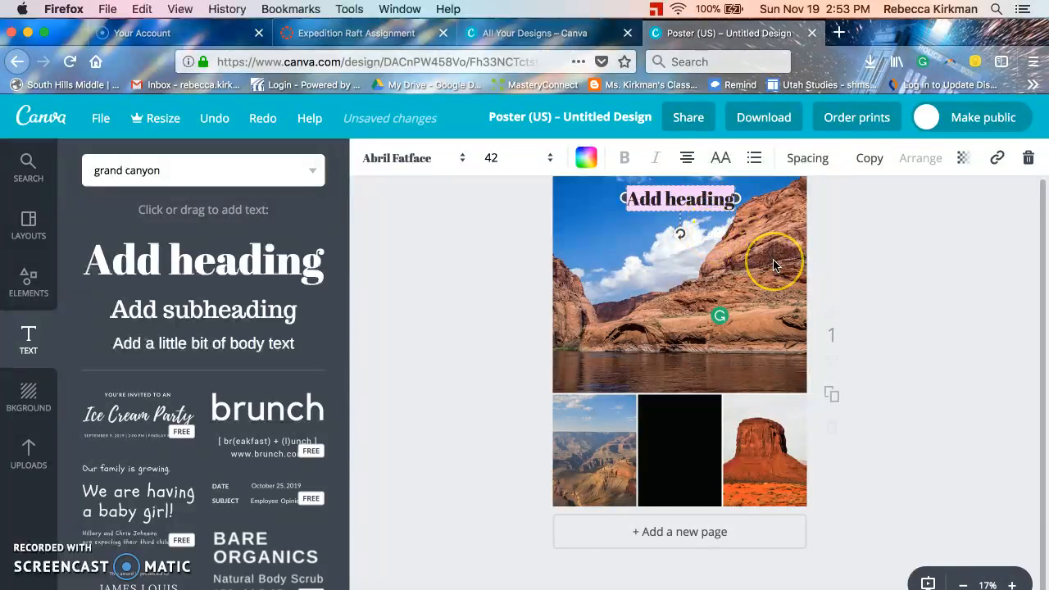
pyautogui.press('BackSpace')
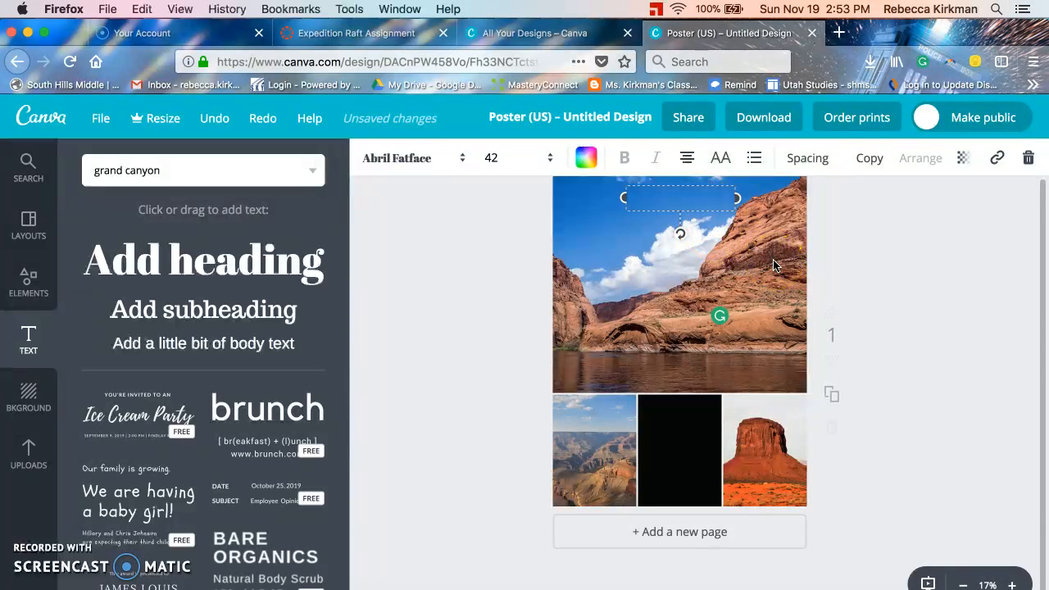
pyautogui.write('johm')
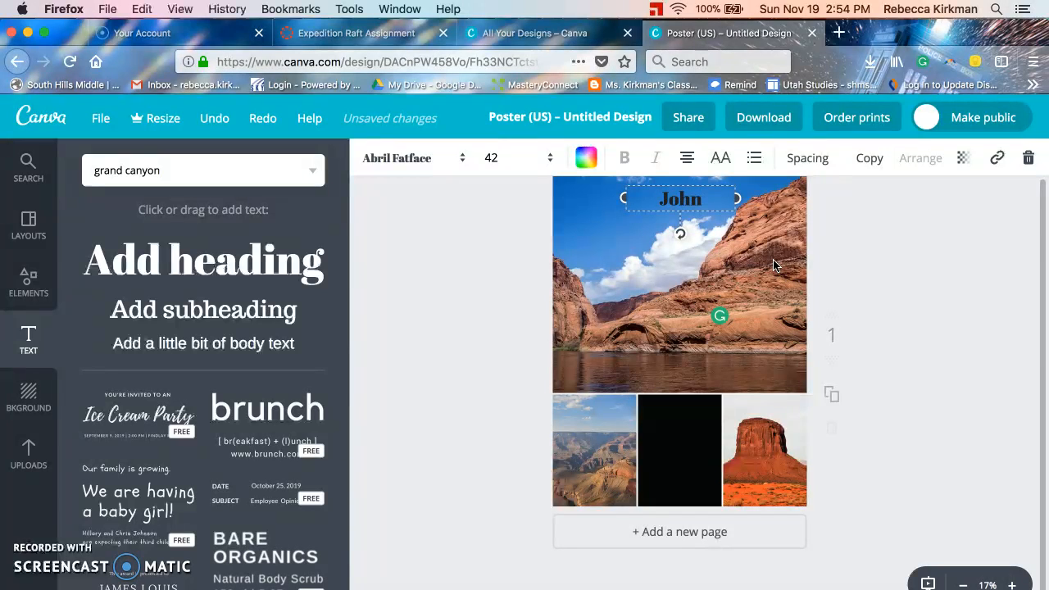
pyautogui.write('.')
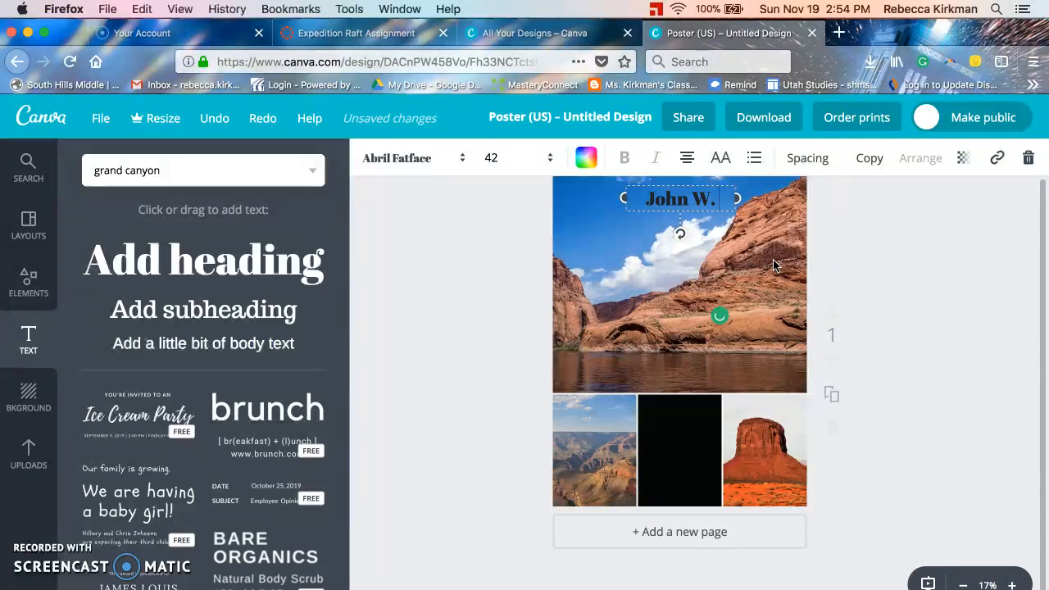
pyautogui.write(' Pow')
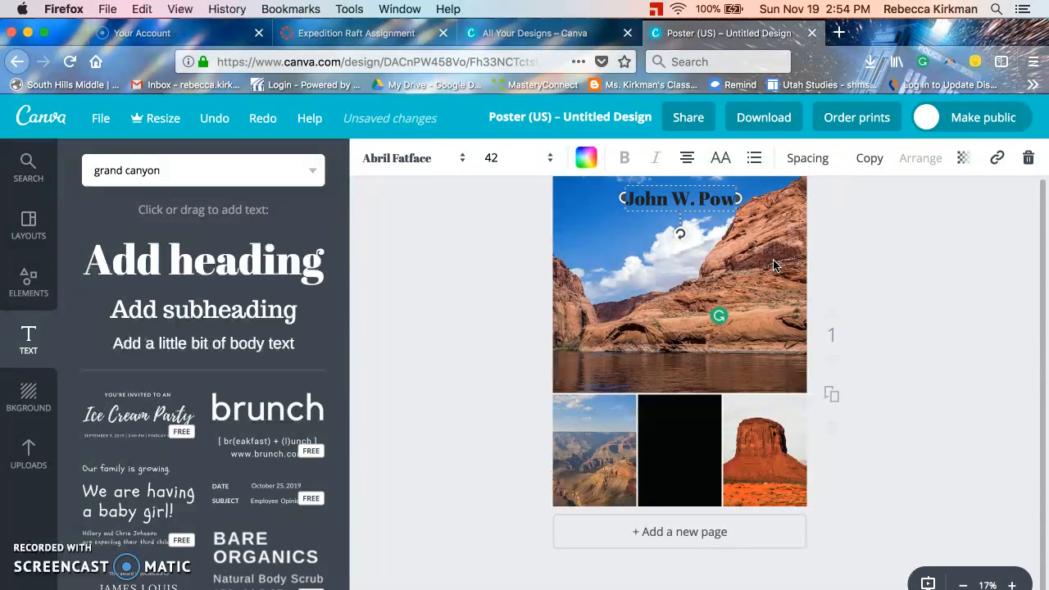
pyautogui.write('ell')
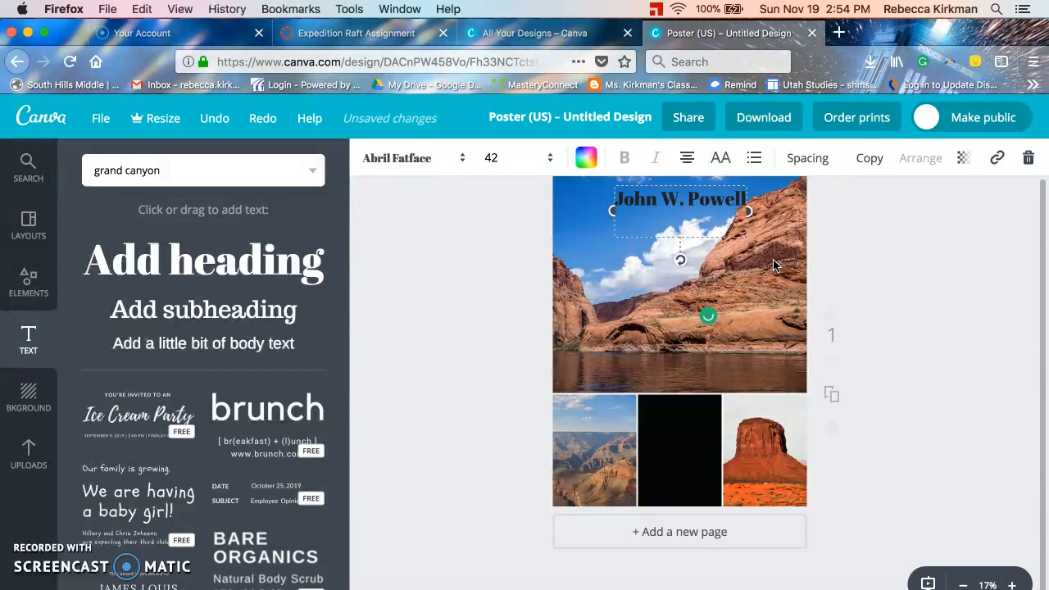
pyautogui.click(596, 432)
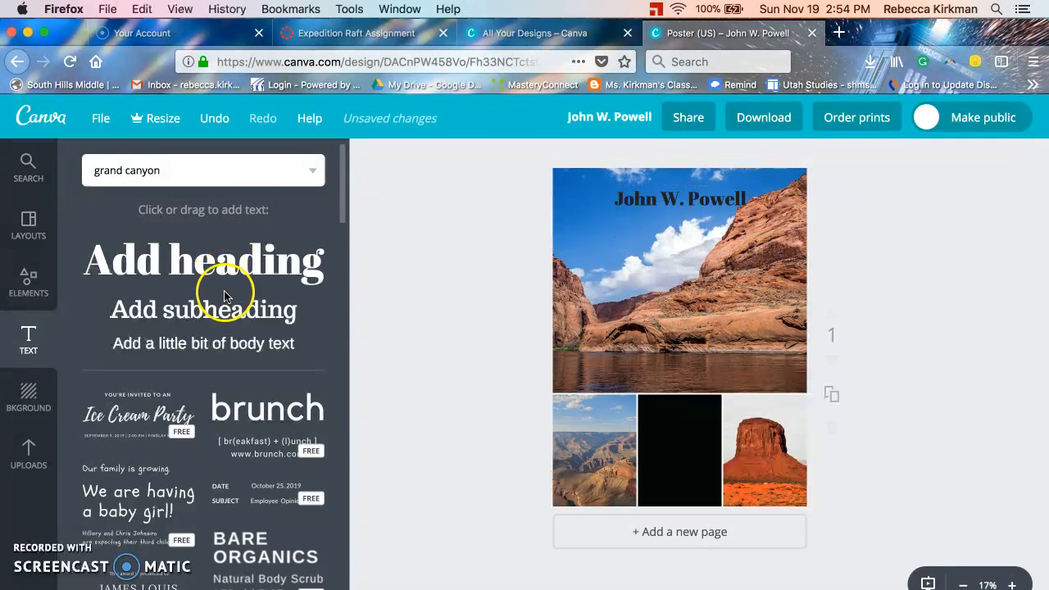
# Add one body text box over the large photo and another over the canyon photo in the left small cell.
pyautogui.click(204, 344)
pyautogui.moveTo(204, 344); pyautogui.dragTo(633, 440)
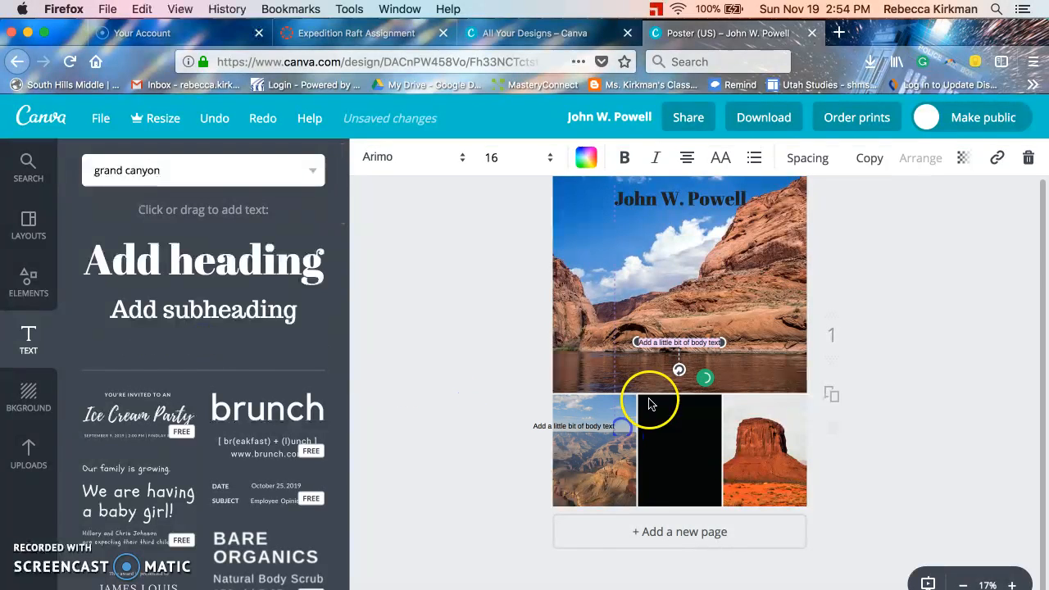
# Try to move the two body text boxes to new positions over the small grid photos.
pyautogui.moveTo(663, 342); pyautogui.dragTo(672, 435)
pyautogui.click(568, 426)
pyautogui.click(574, 426)
pyautogui.moveTo(576, 428); pyautogui.dragTo(602, 418)
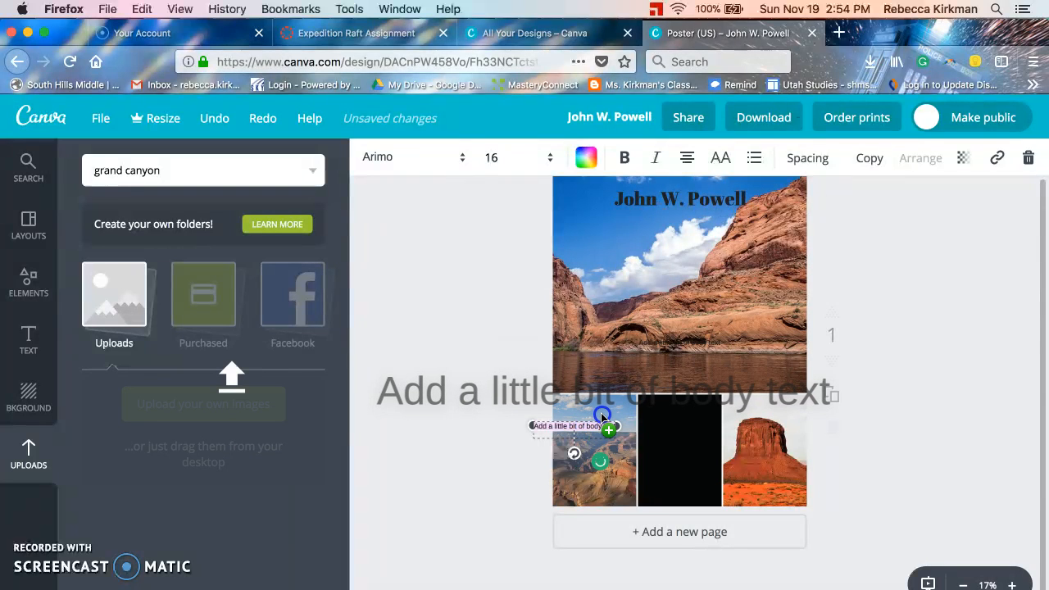
pyautogui.moveTo(602, 418); pyautogui.dragTo(778, 459)
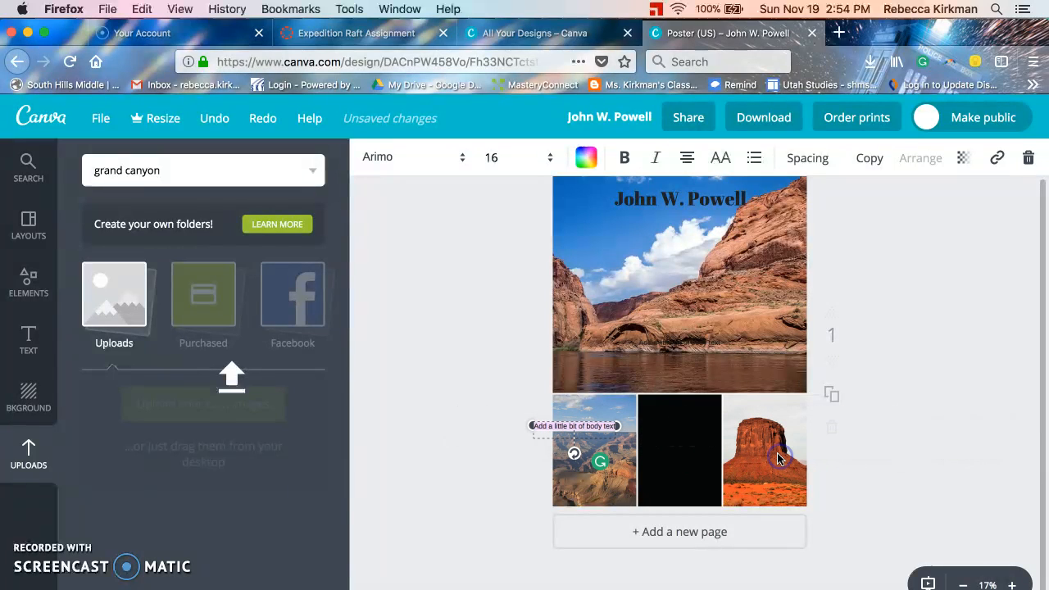
pyautogui.click(951, 451)
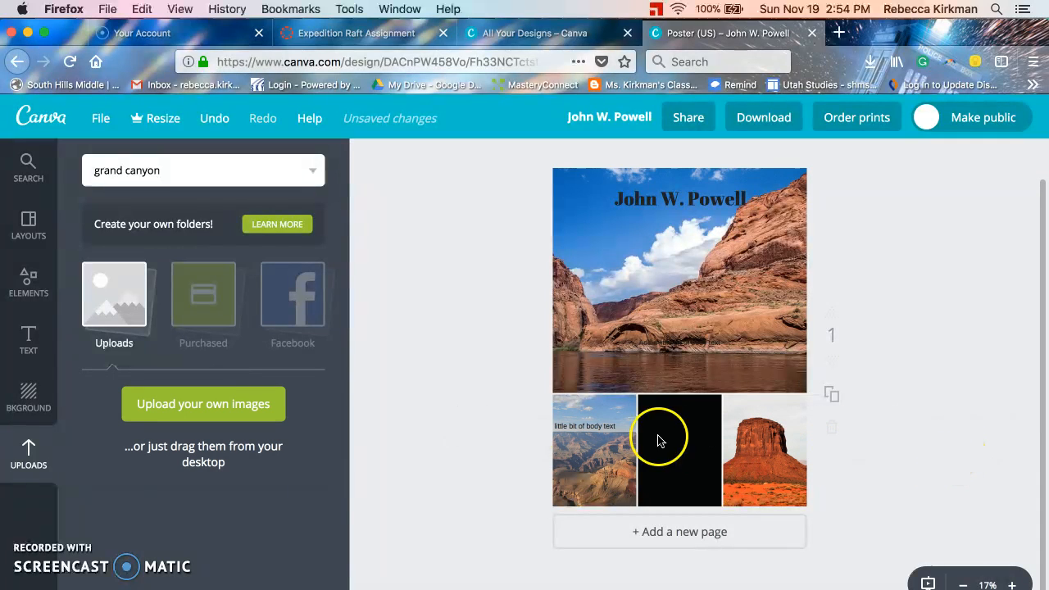
# Replace the body text over the canyon photo with filler text starting "jklhkhl jklhkjlhlk hjkl".
pyautogui.click(585, 426)
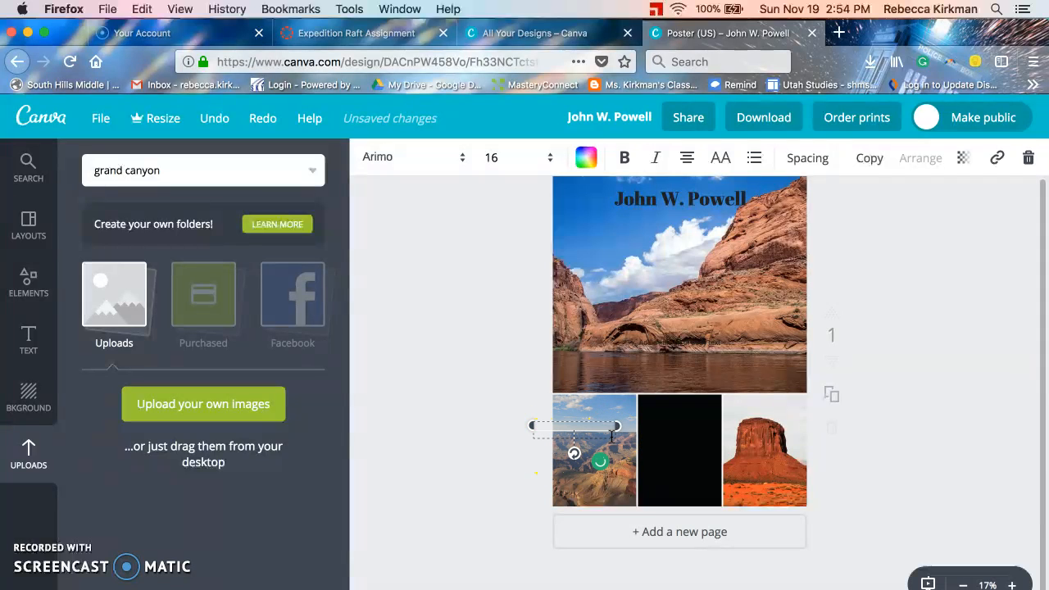
pyautogui.write('jklhkhl jklhkjlhlk hjkl hjkl hjklh jklhjkl hjkl hjklh jklhjkl hkl')
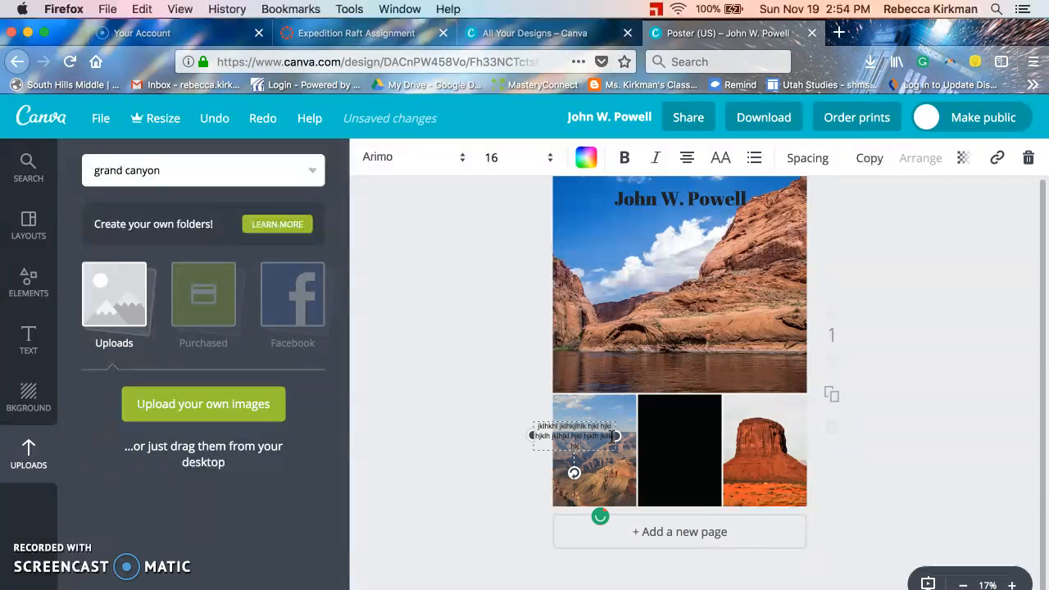
# Format the filler text over the canyon photo as size 18, bold and orange.
pyautogui.moveTo(583, 447); pyautogui.dragTo(556, 432)
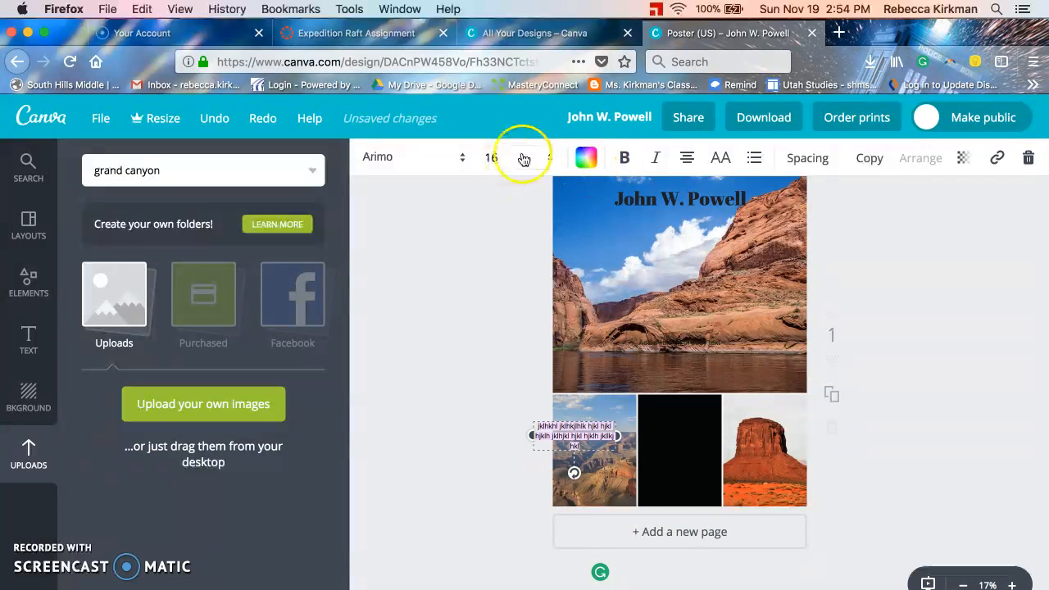
pyautogui.click(549, 157)
pyautogui.click(494, 348)
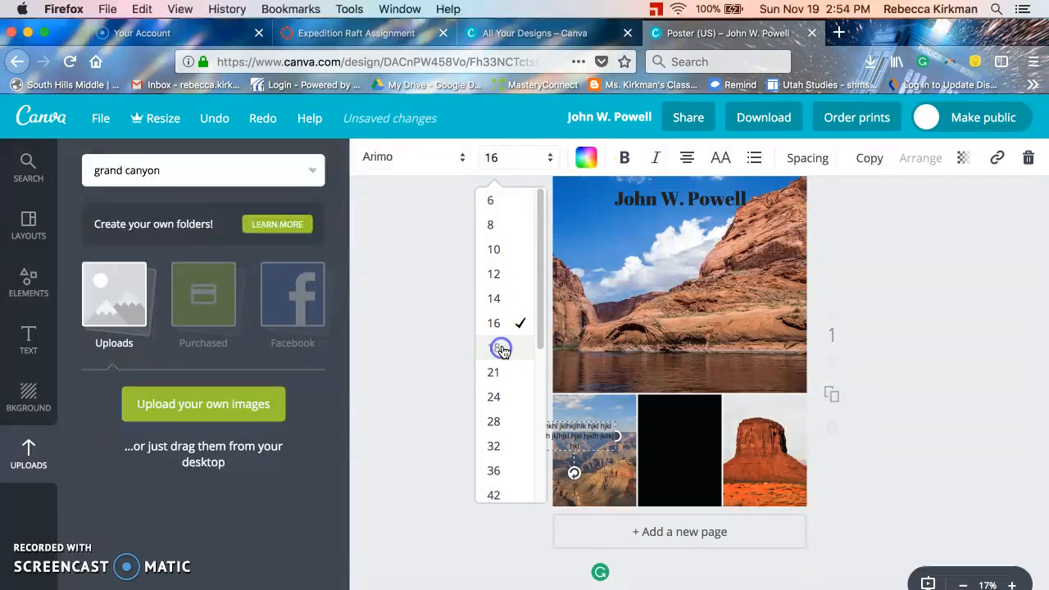
pyautogui.click(586, 157)
pyautogui.click(624, 158)
pyautogui.click(633, 308)
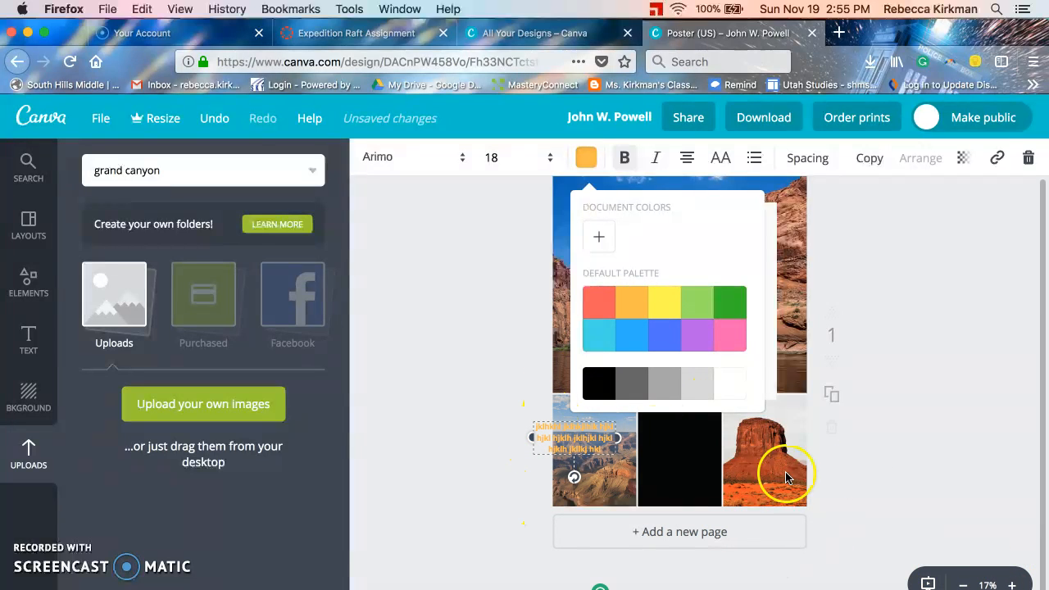
# Move the orange text box up and to the right so it sits over the sky of the canyon photo.
pyautogui.click(1013, 583)
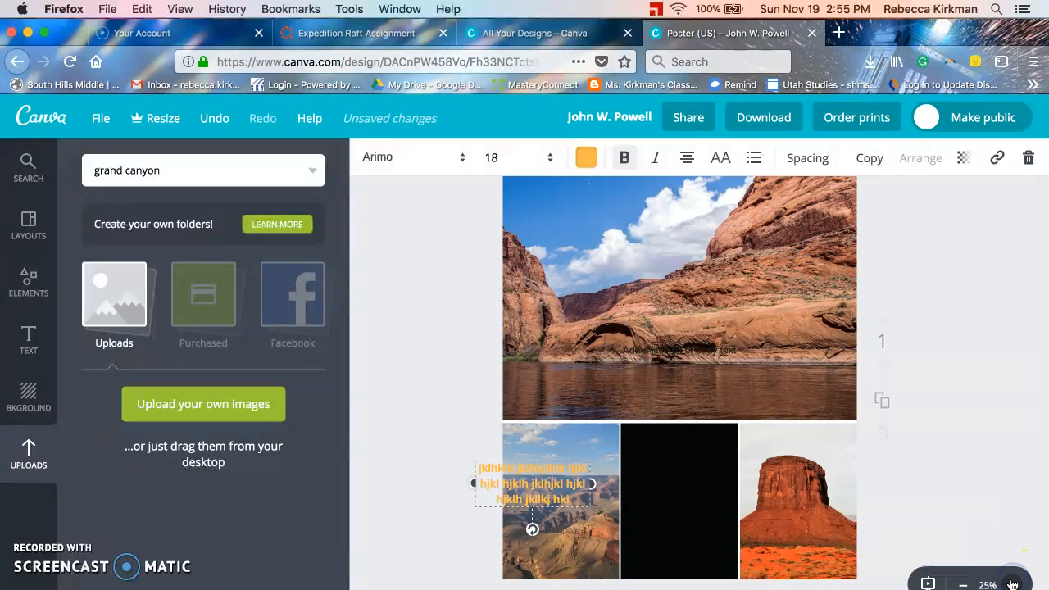
pyautogui.click(1013, 584)
pyautogui.scroll(-3, 574, 436)
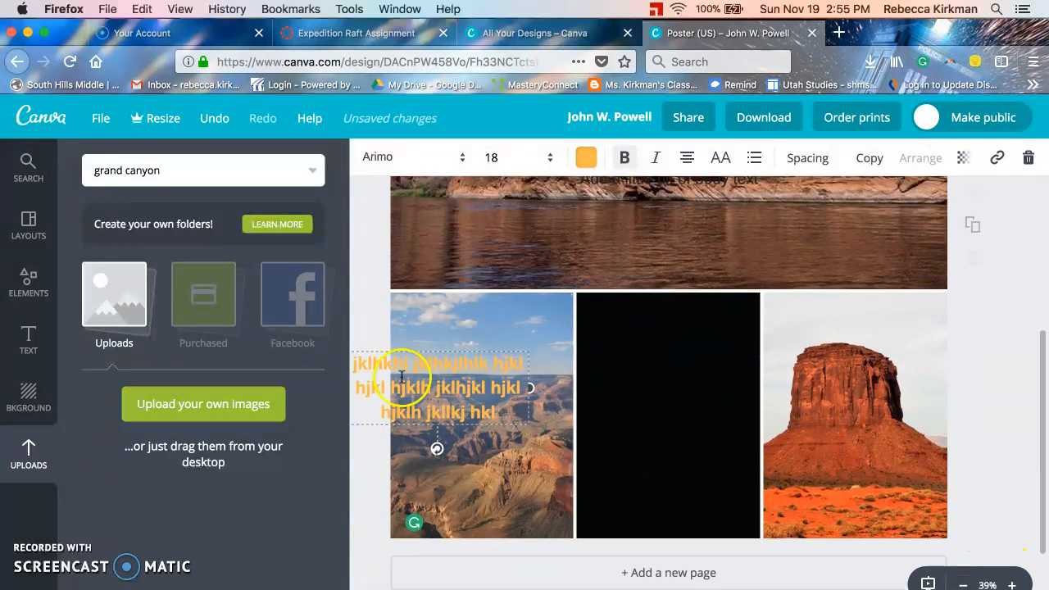
pyautogui.moveTo(411, 350); pyautogui.dragTo(458, 308)
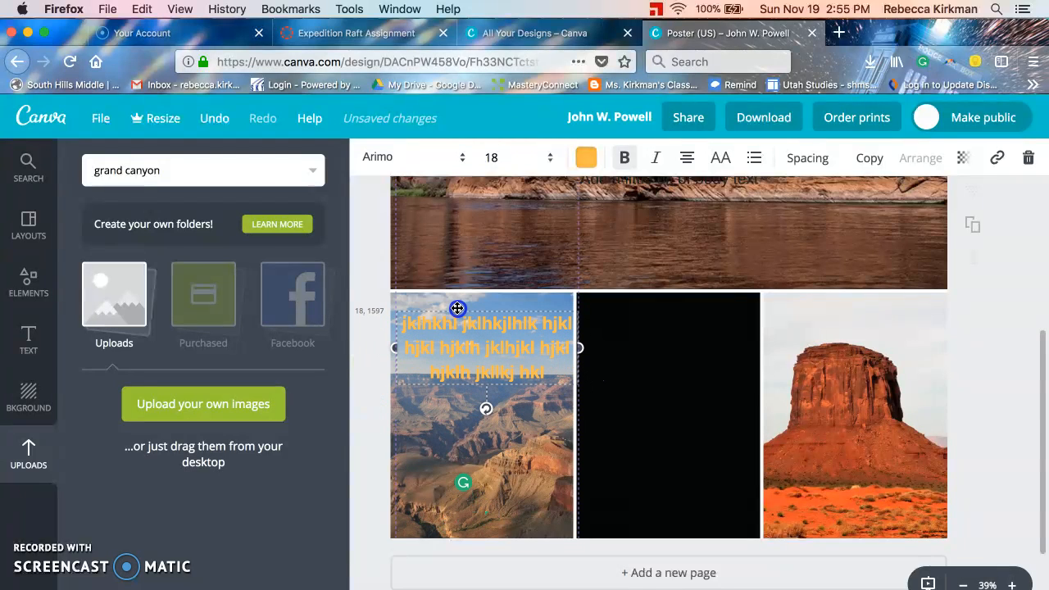
# Narrow the orange text box so its lines wrap within the canyon photo, and deselect it.
pyautogui.moveTo(573, 345); pyautogui.dragTo(566, 347)
pyautogui.click(490, 334)
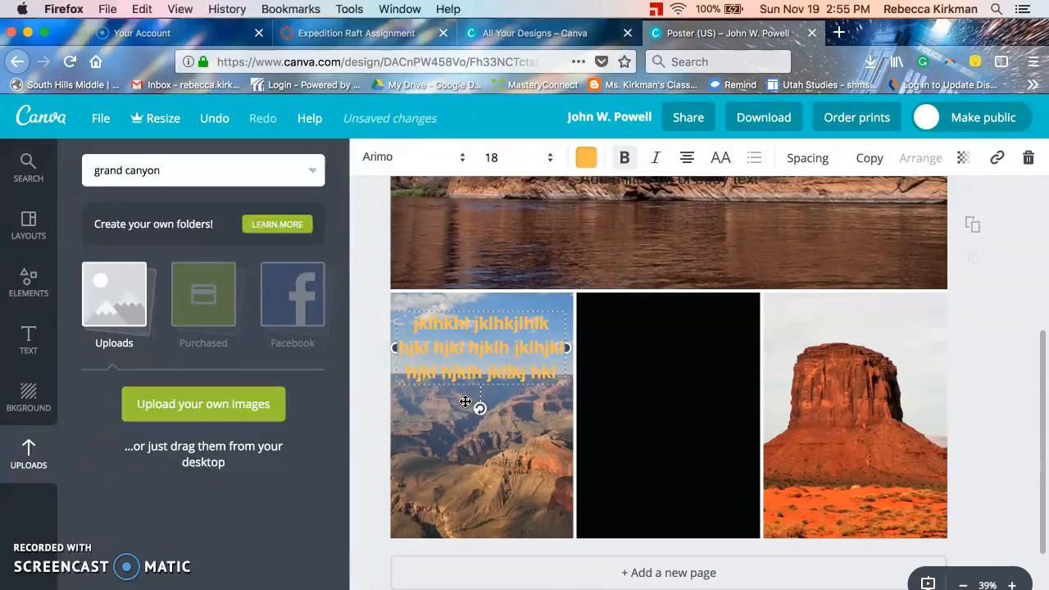
pyautogui.click(626, 375)
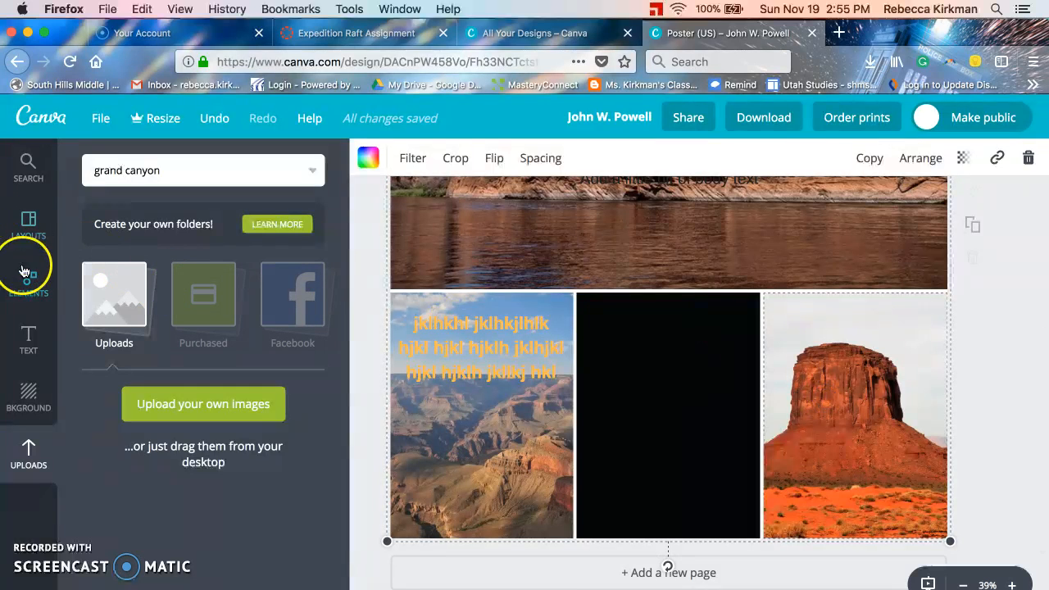
# Add a body text box above the red butte photo and fill it with filler text starting "ghjgjhkghj ghjkg hjk hjk jkl".
pyautogui.click(27, 339)
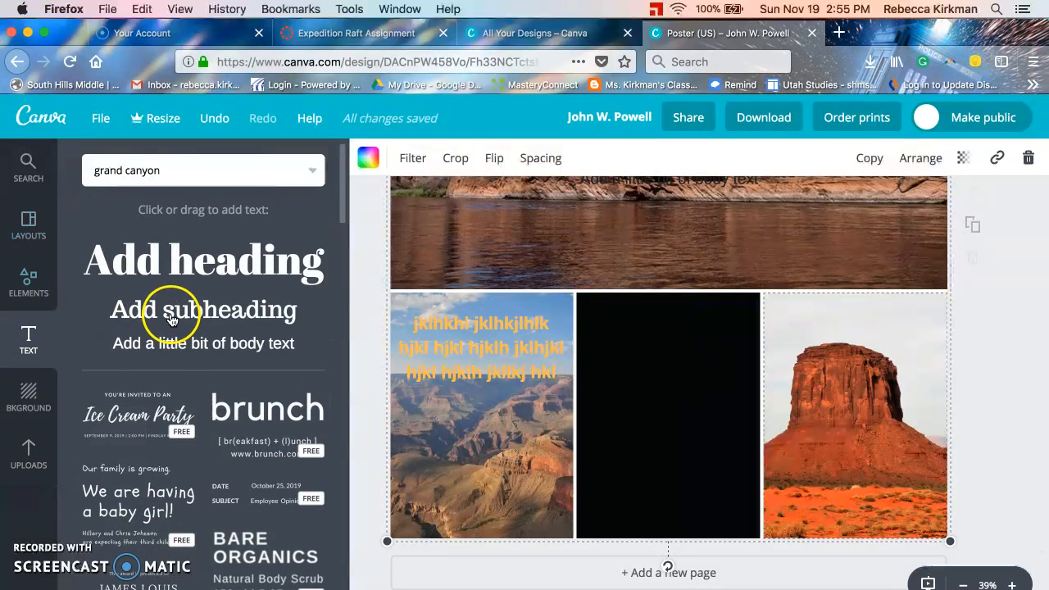
pyautogui.click(178, 342)
pyautogui.moveTo(178, 343); pyautogui.dragTo(832, 332)
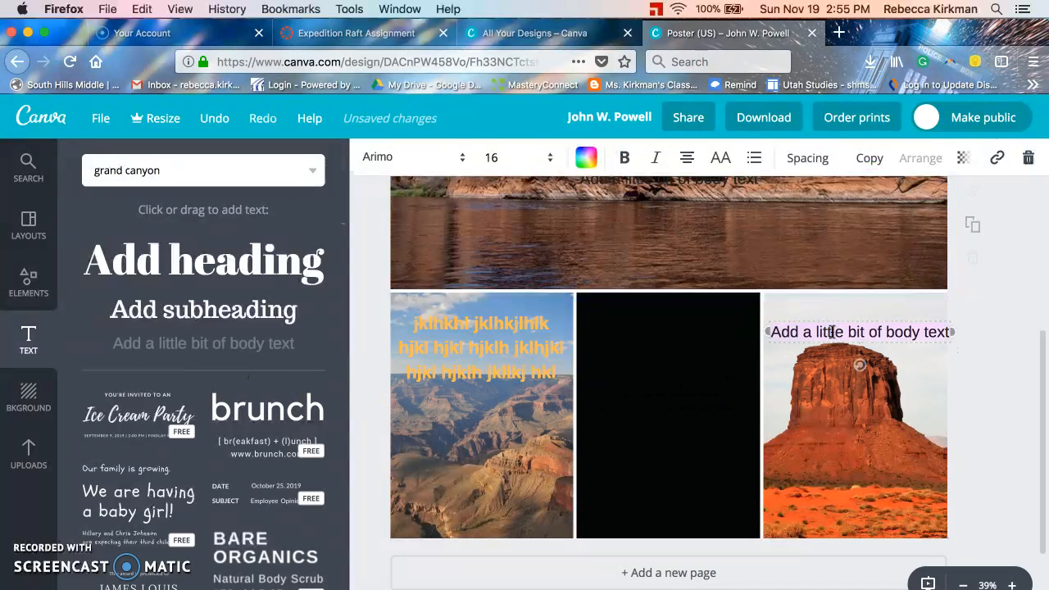
pyautogui.press('BackSpace')
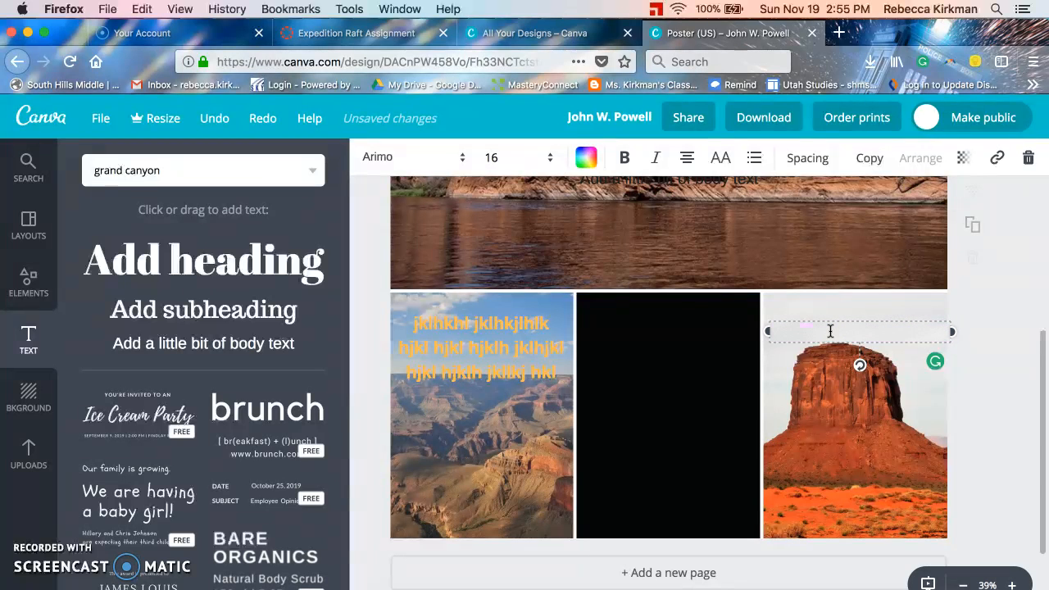
pyautogui.write('ghjgjhkghj ghjkg hj')
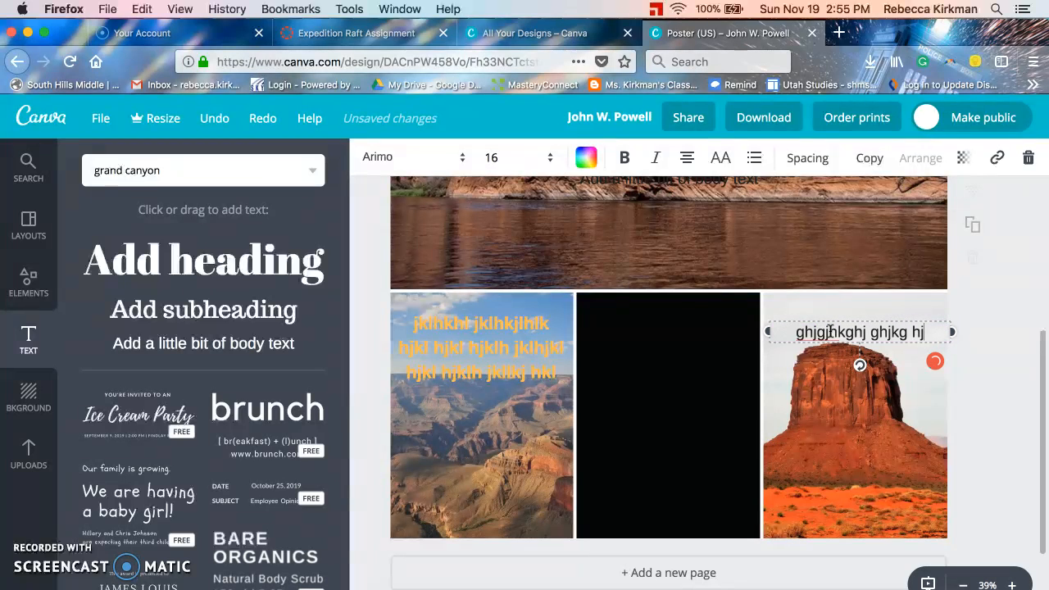
pyautogui.write('k hjk jkl jkl hjkl jlh jkl jkl kjl')
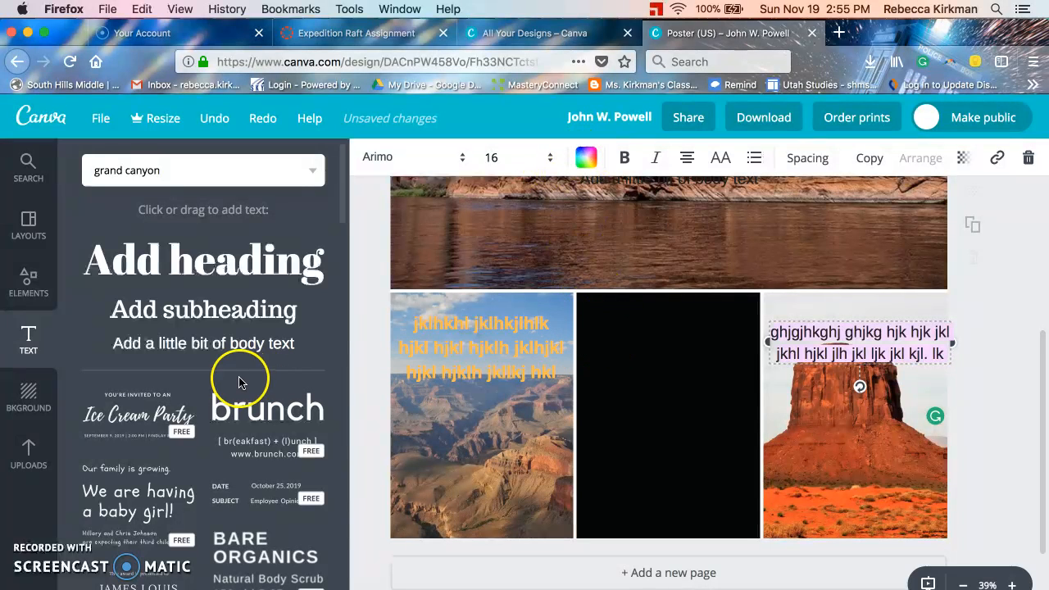
# Add a body text box over the black middle grid photo and colour its text white.
pyautogui.click(235, 345)
pyautogui.moveTo(234, 343); pyautogui.dragTo(689, 364)
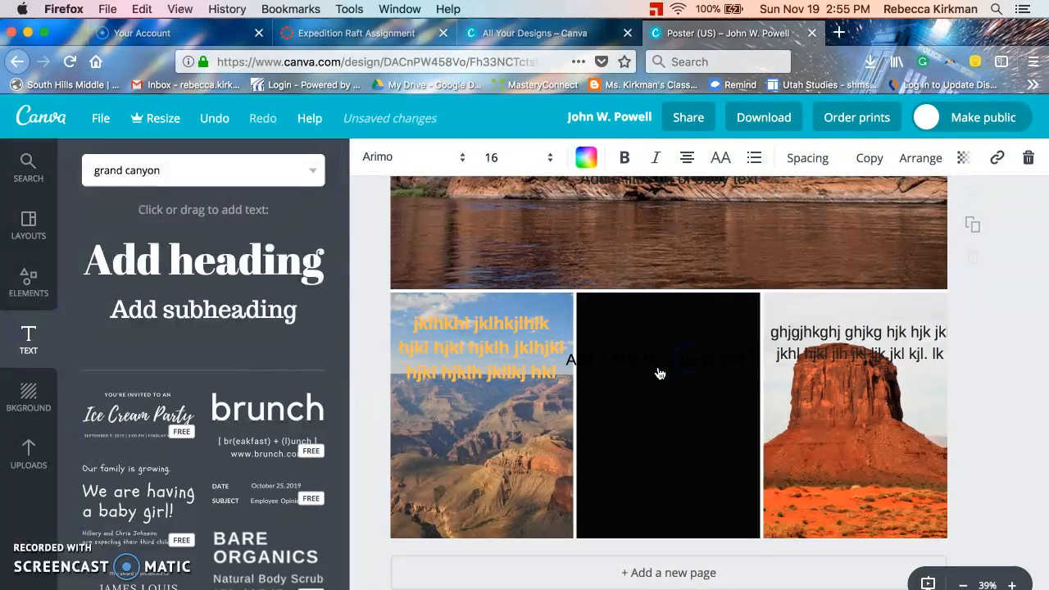
pyautogui.click(584, 157)
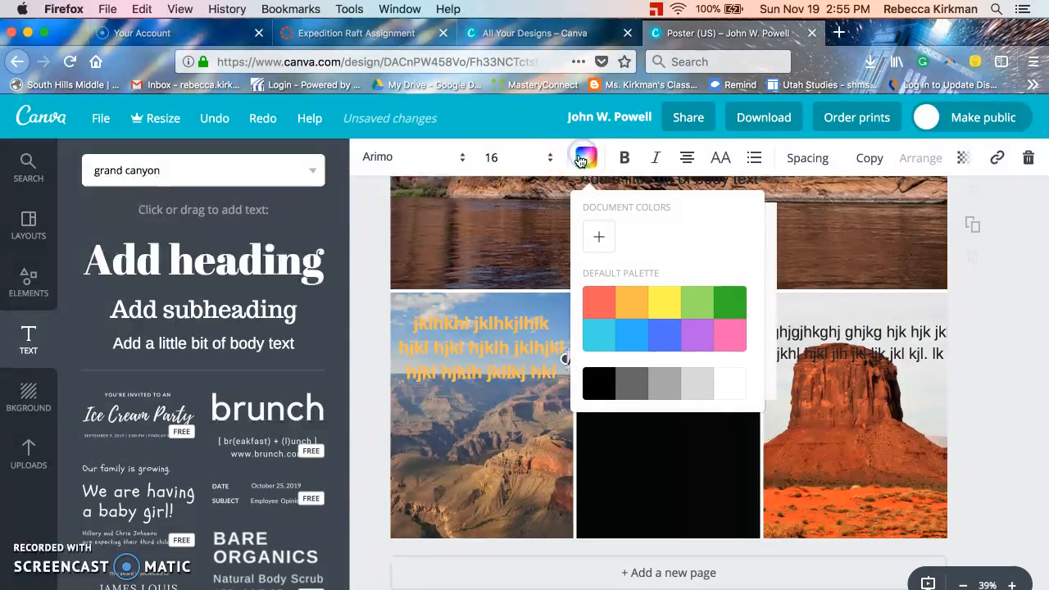
pyautogui.click(733, 385)
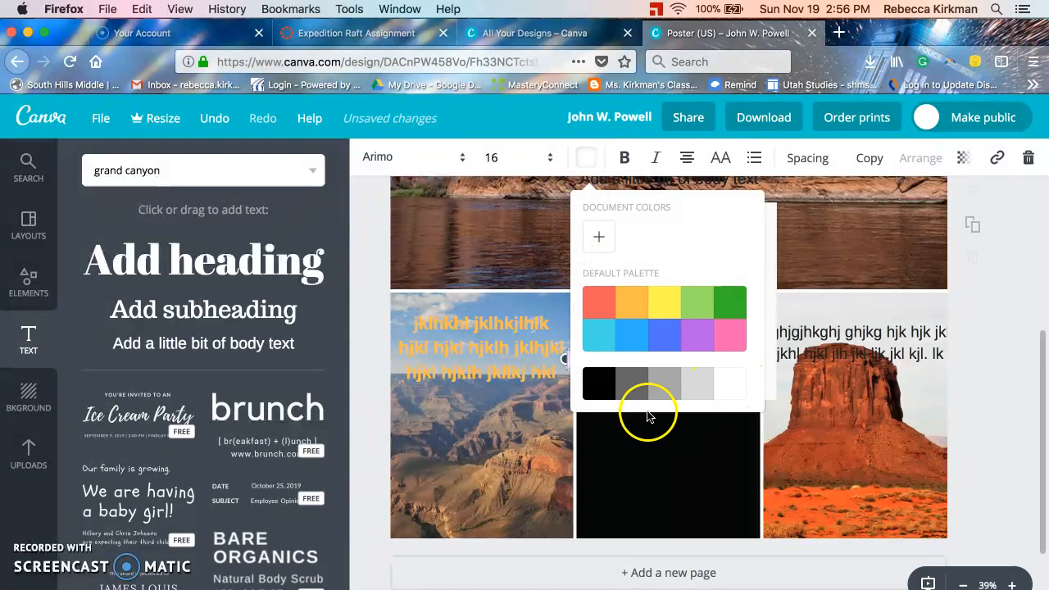
pyautogui.click(658, 368)
# Replace the white text with filler starting "hjkl kjl jk jhk k;j kl;" and move the box to fit centrally within the black photo.
pyautogui.click(711, 359)
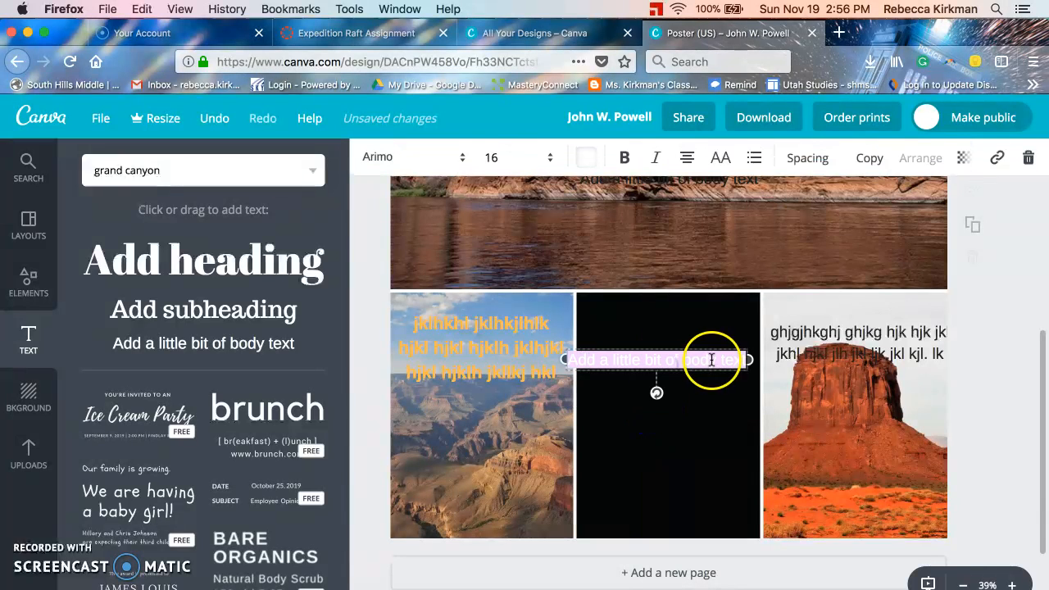
pyautogui.press('BackSpace')
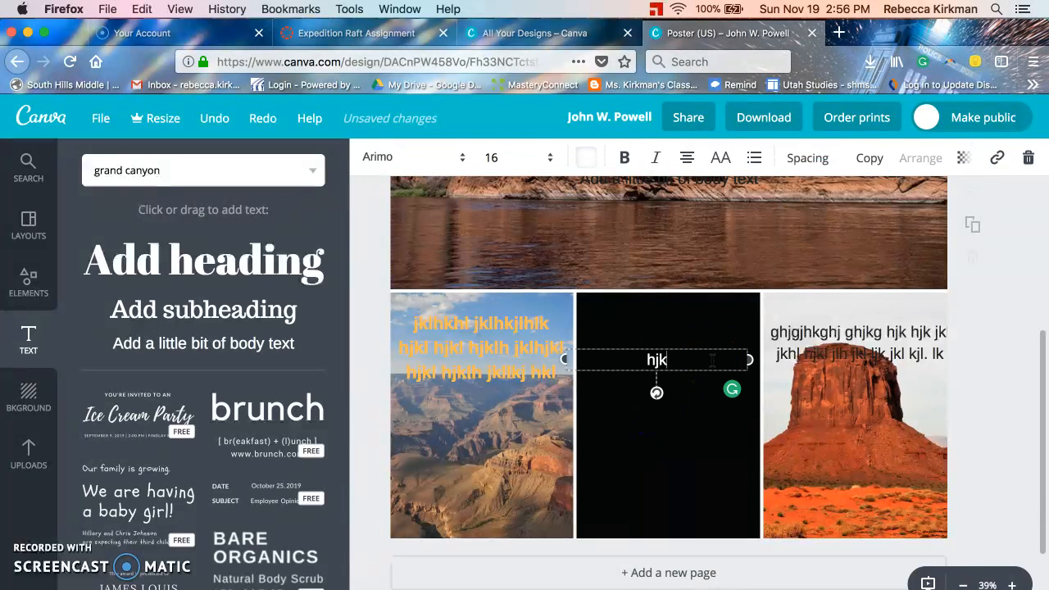
pyautogui.write('hjkl kjl jk jhk k;j kl; jkl')
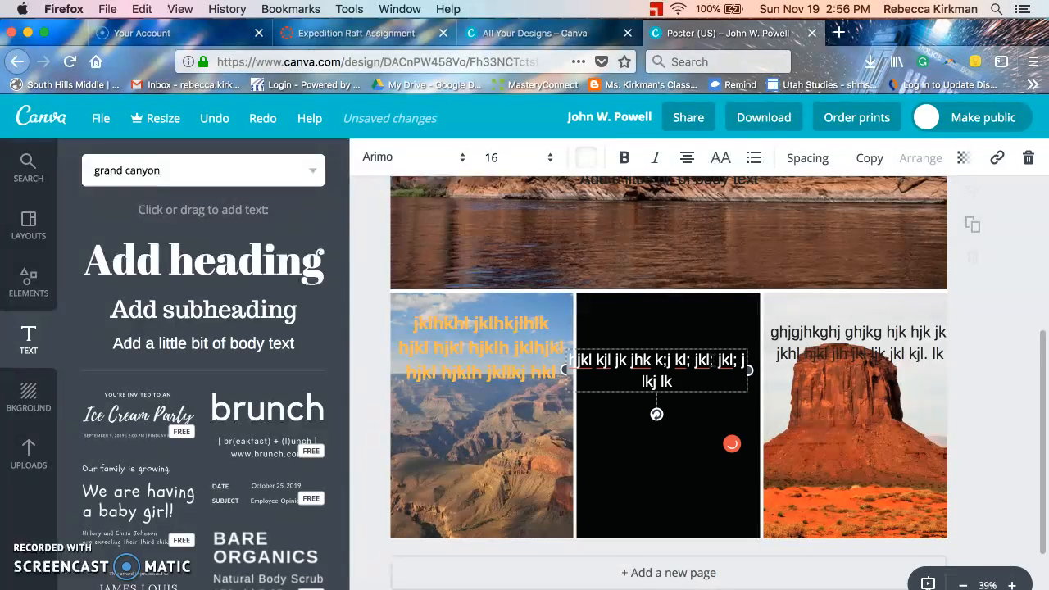
pyautogui.write('; jkl; j lkj lk;j l ;jkl jkl lk; kl;jlkj gjhfhg hghhjk klj kj')
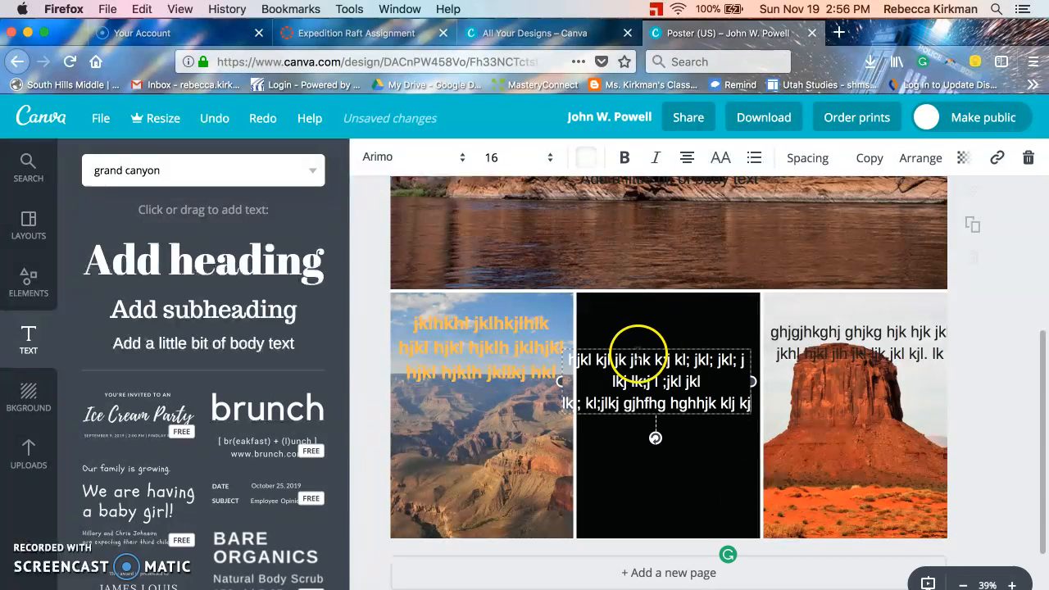
pyautogui.moveTo(649, 353)
pyautogui.mouseDown()
pyautogui.moveTo(674, 347)
pyautogui.moveTo(661, 340)
pyautogui.mouseUp()
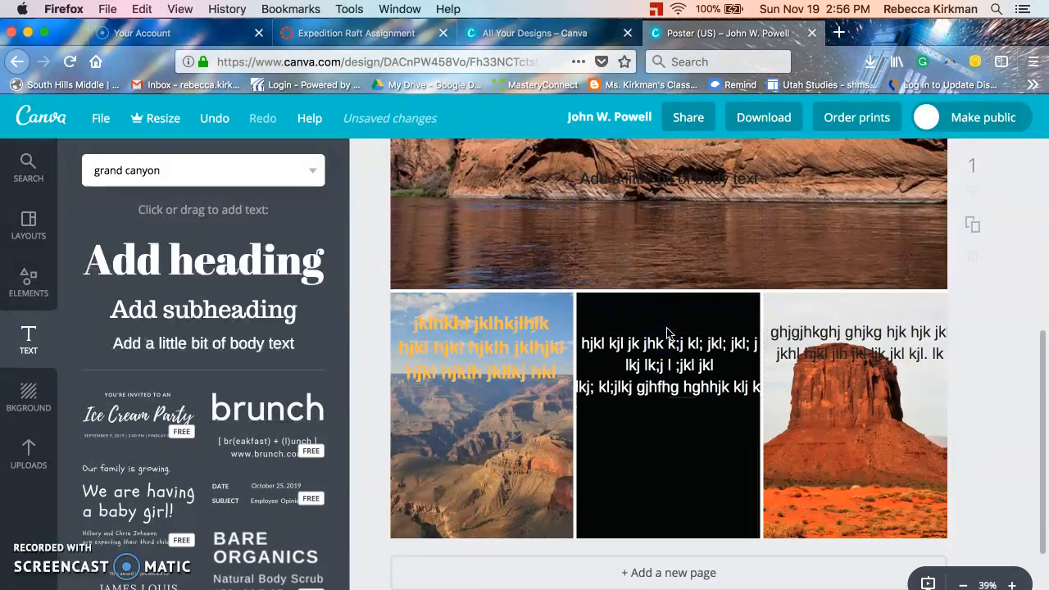
# Remove the leftover "Add a little bit of body text" placeholder from the large river photo.
pyautogui.scroll(5, 833, 305)
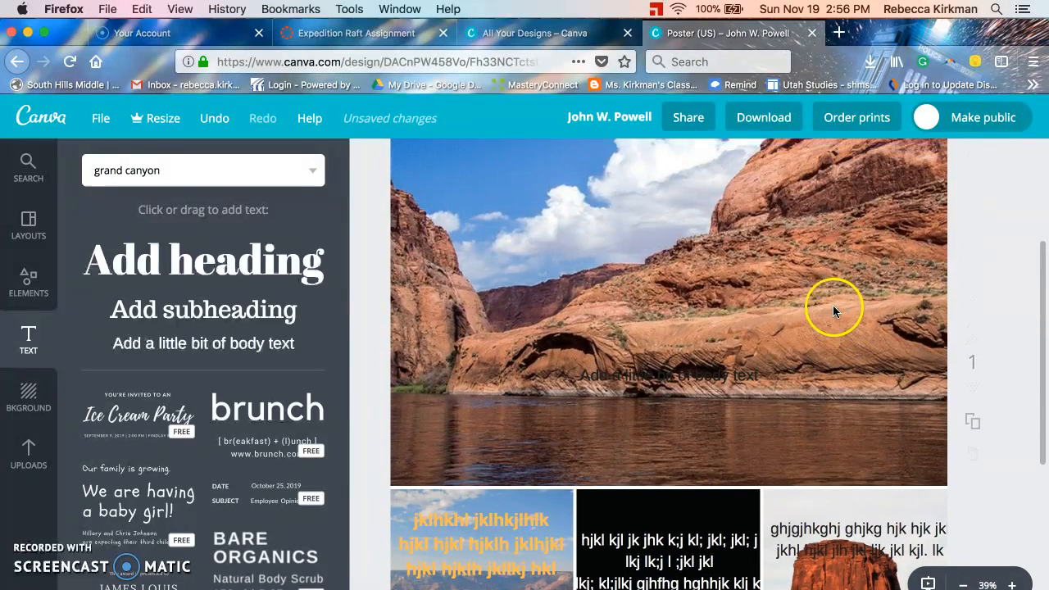
pyautogui.scroll(2, 829, 307)
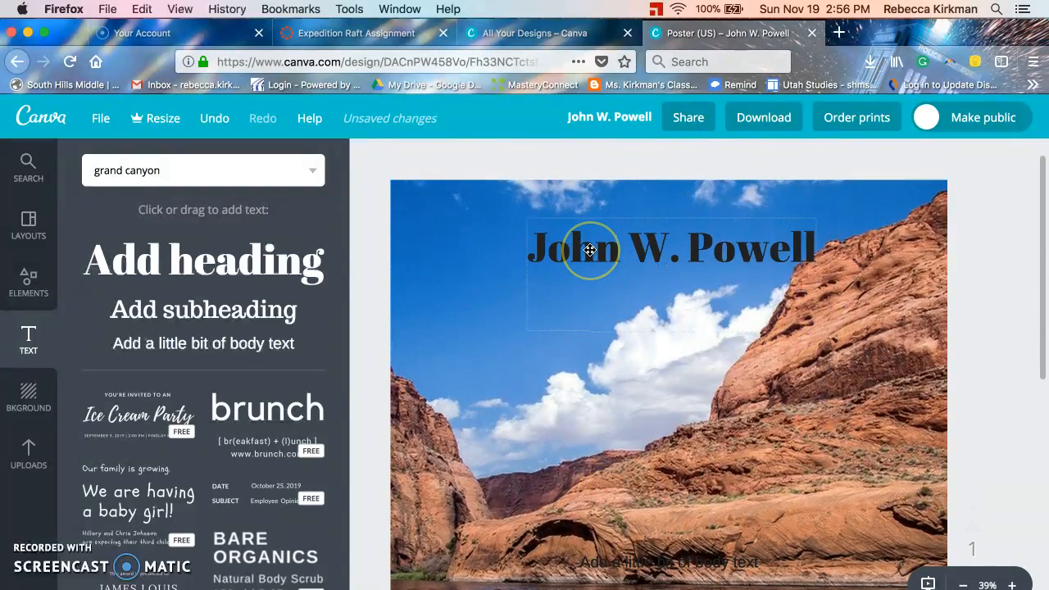
pyautogui.scroll(-5, 588, 250)
pyautogui.click(740, 336)
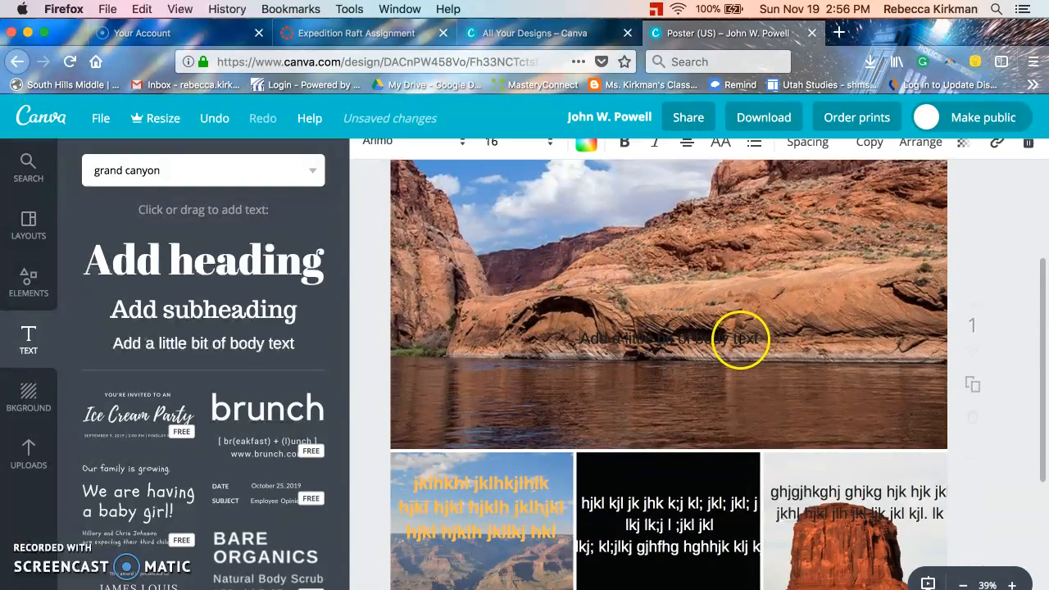
pyautogui.click(753, 338)
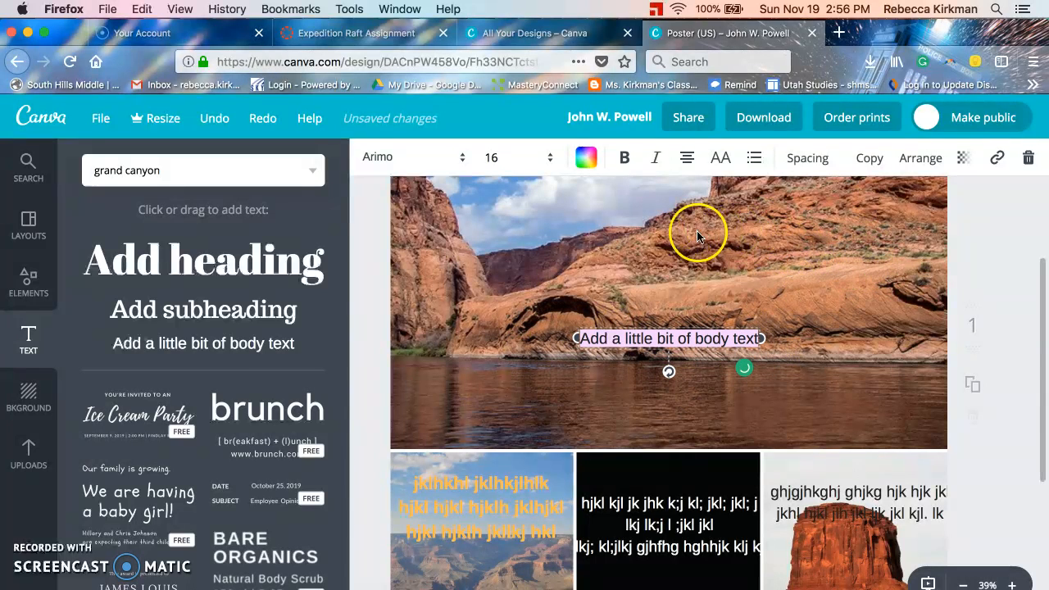
pyautogui.click(1031, 160)
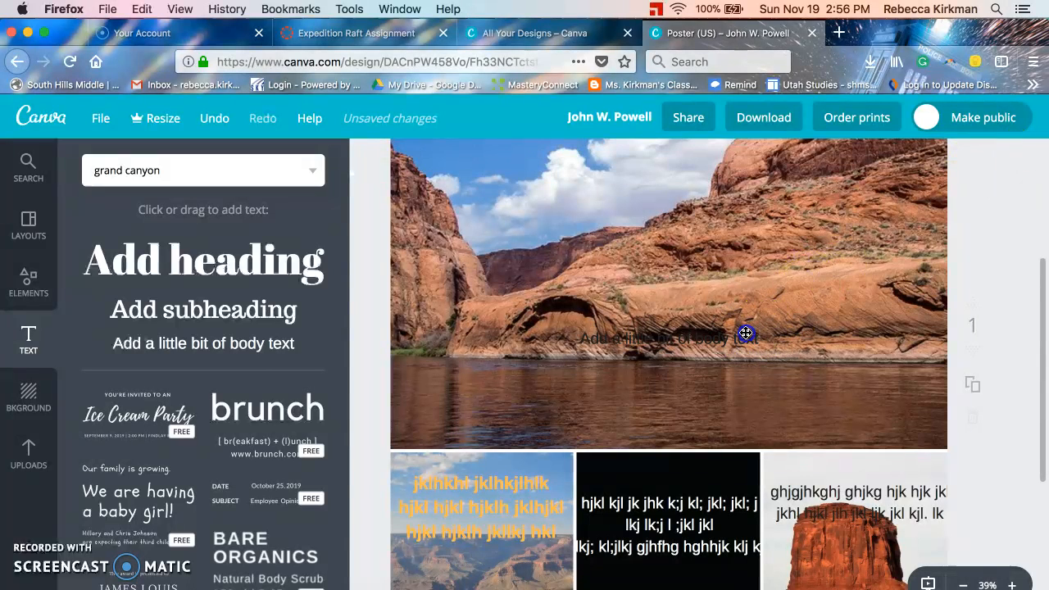
pyautogui.press('super+z')
pyautogui.click(1029, 157)
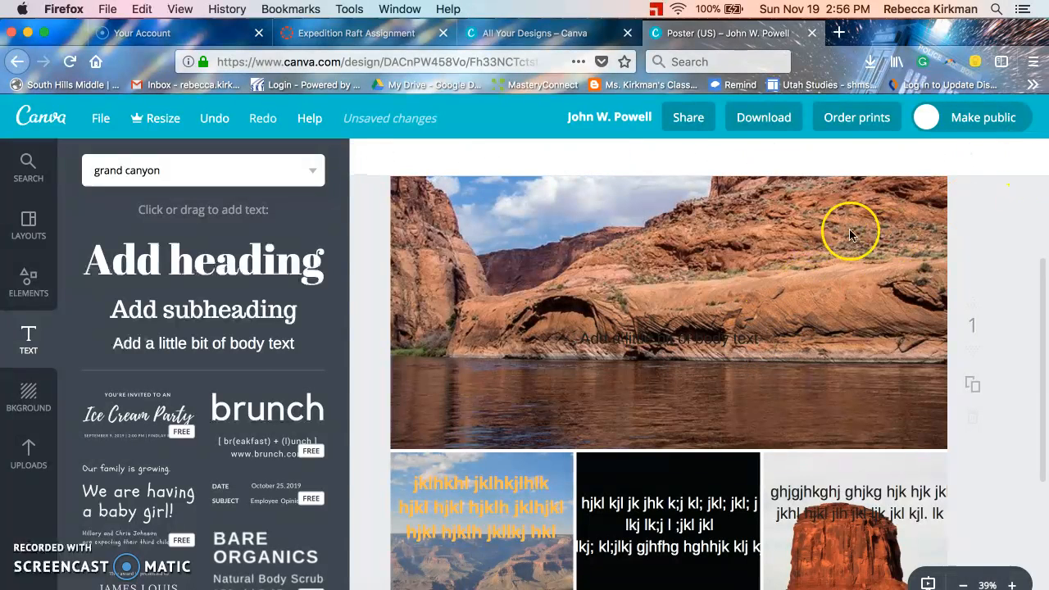
pyautogui.press('super+z')
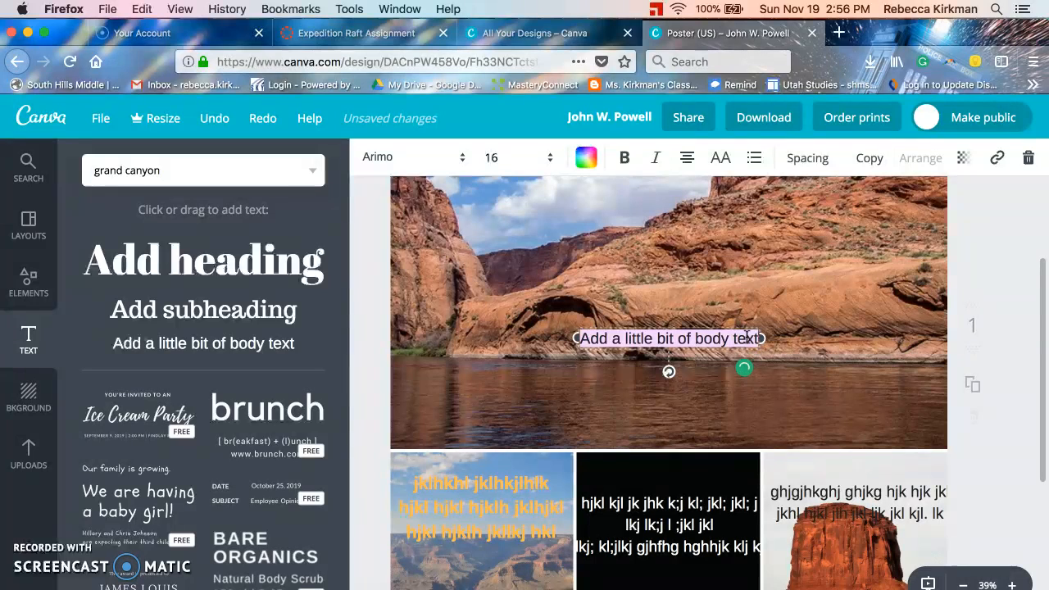
pyautogui.press('BackSpace')
pyautogui.click(801, 341)
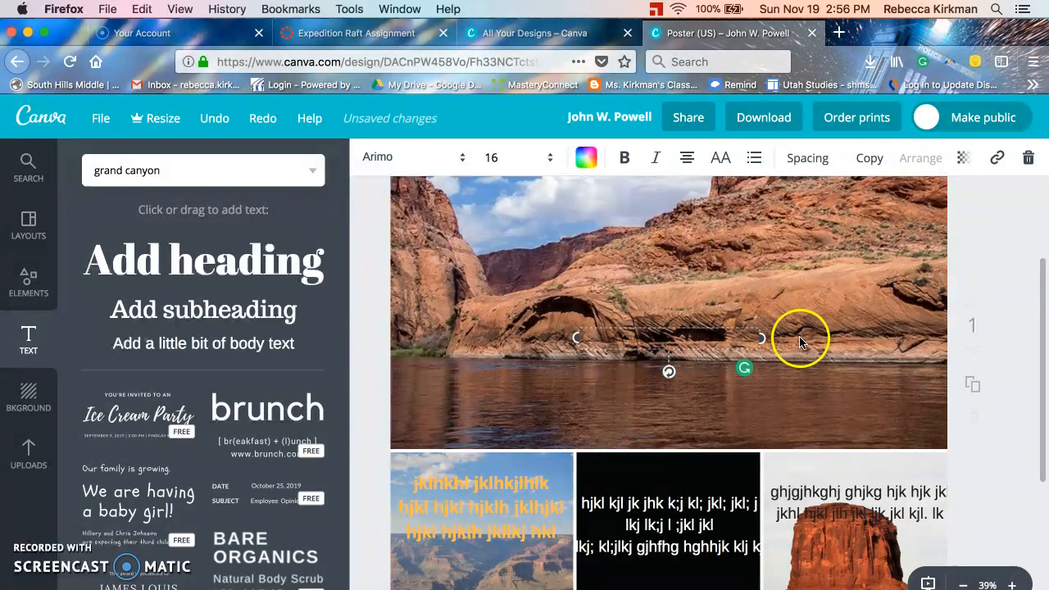
pyautogui.click(775, 343)
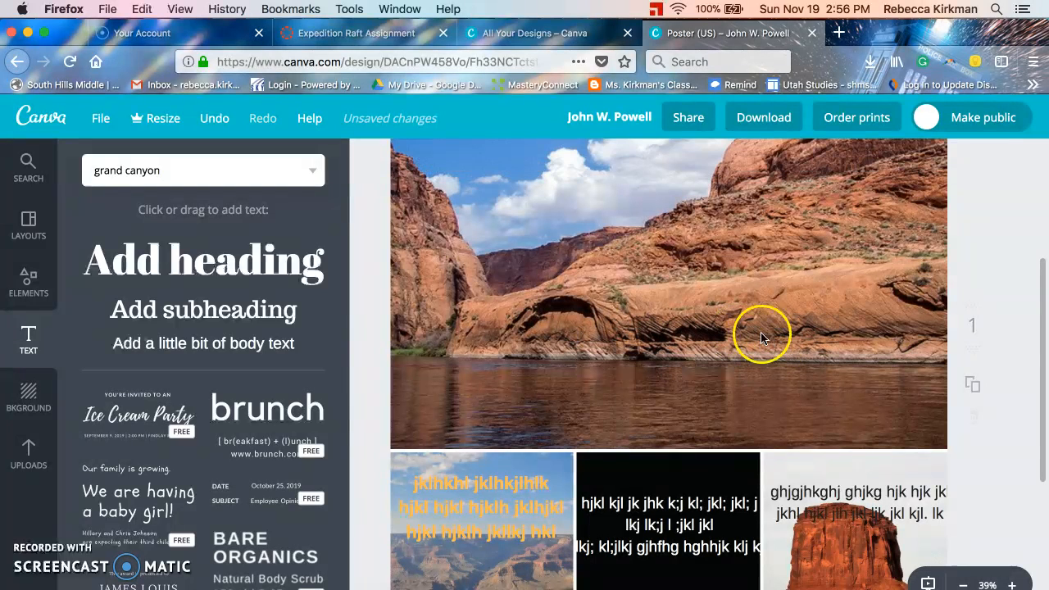
# Review the whole poster from the heading to the three small captioned photos.
pyautogui.scroll(3, 699, 316)
pyautogui.scroll(2, 699, 316)
pyautogui.scroll(-2, 695, 309)
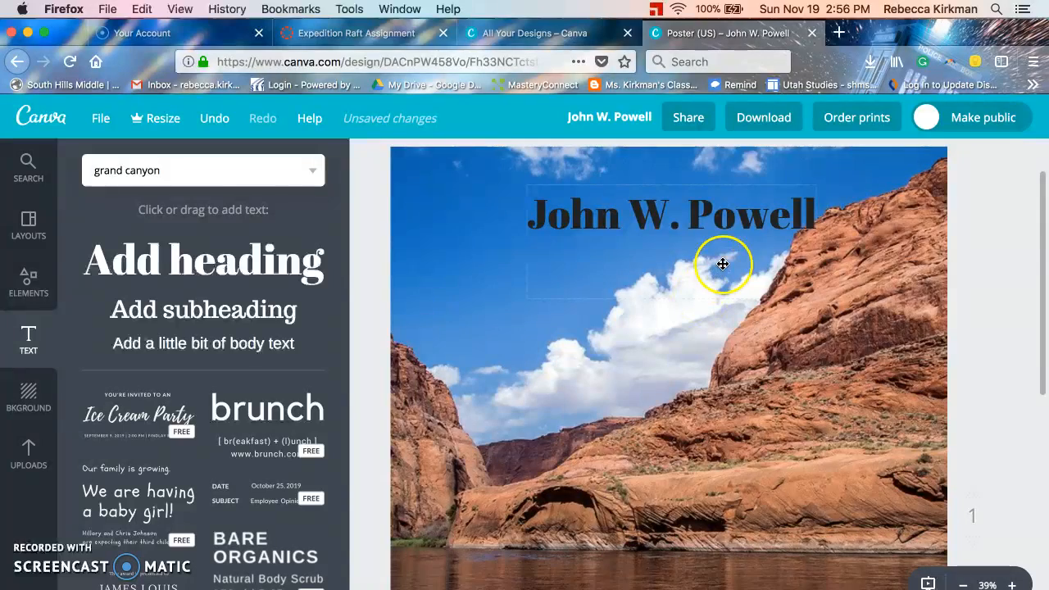
pyautogui.scroll(2, 721, 250)
pyautogui.scroll(-4, 697, 241)
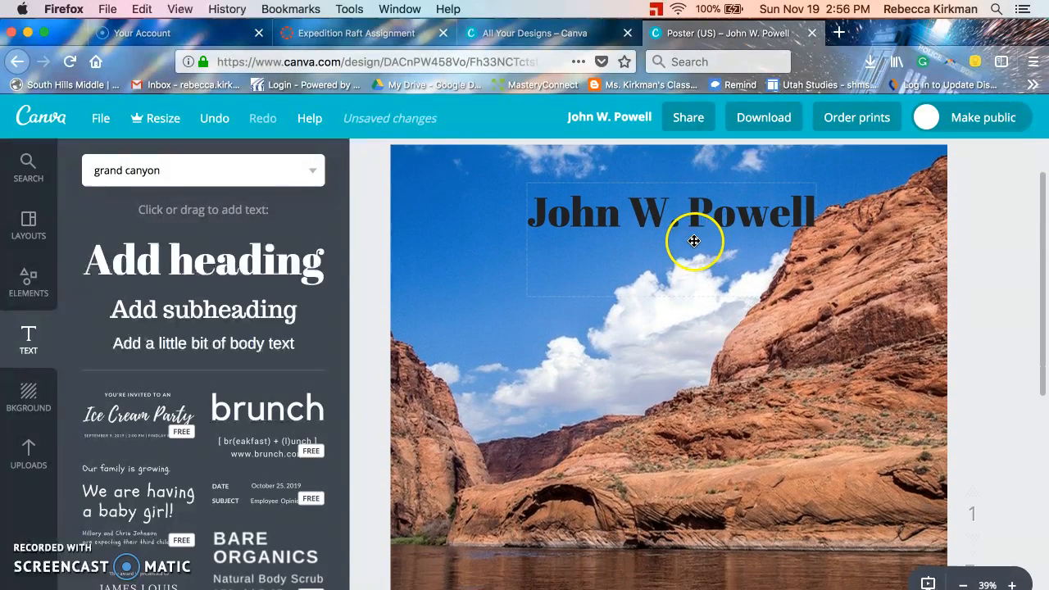
pyautogui.scroll(-11, 692, 235)
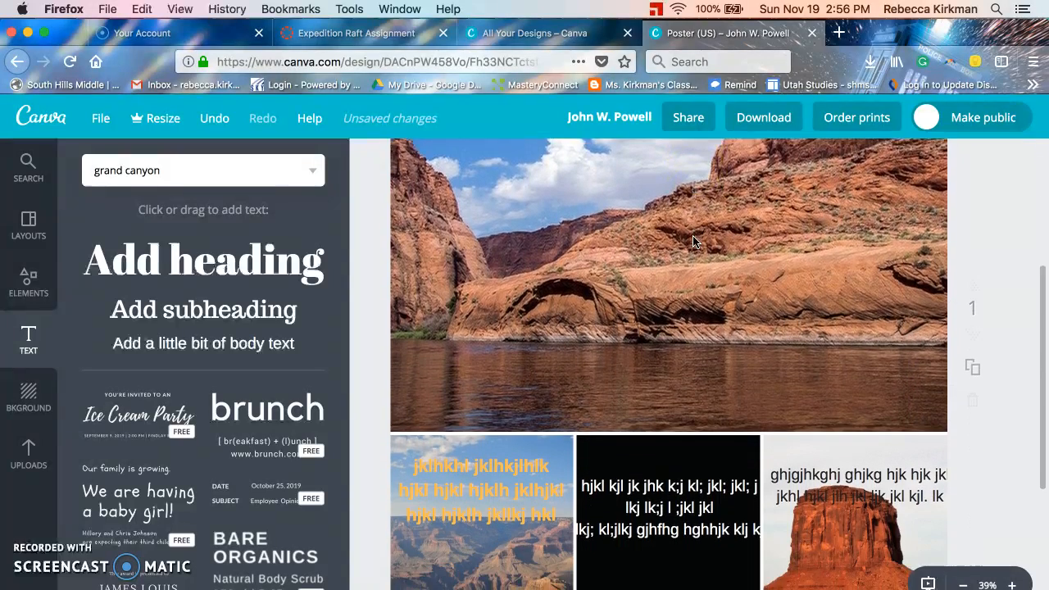
pyautogui.scroll(20, 691, 240)
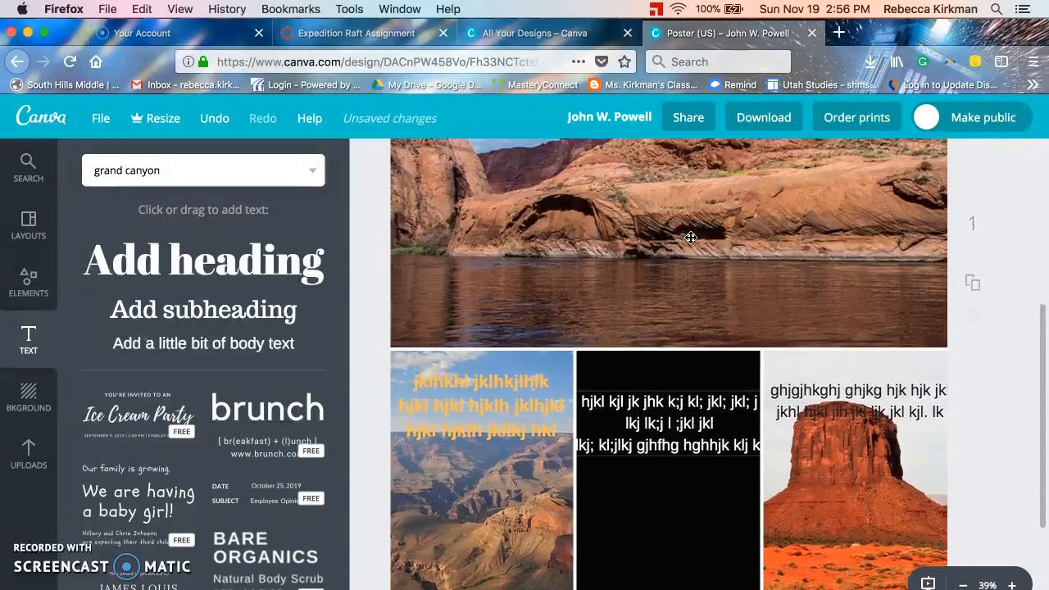
pyautogui.scroll(-20, 689, 244)
pyautogui.click(688, 243)
pyautogui.scroll(-3, 650, 436)
pyautogui.scroll(14, 650, 379)
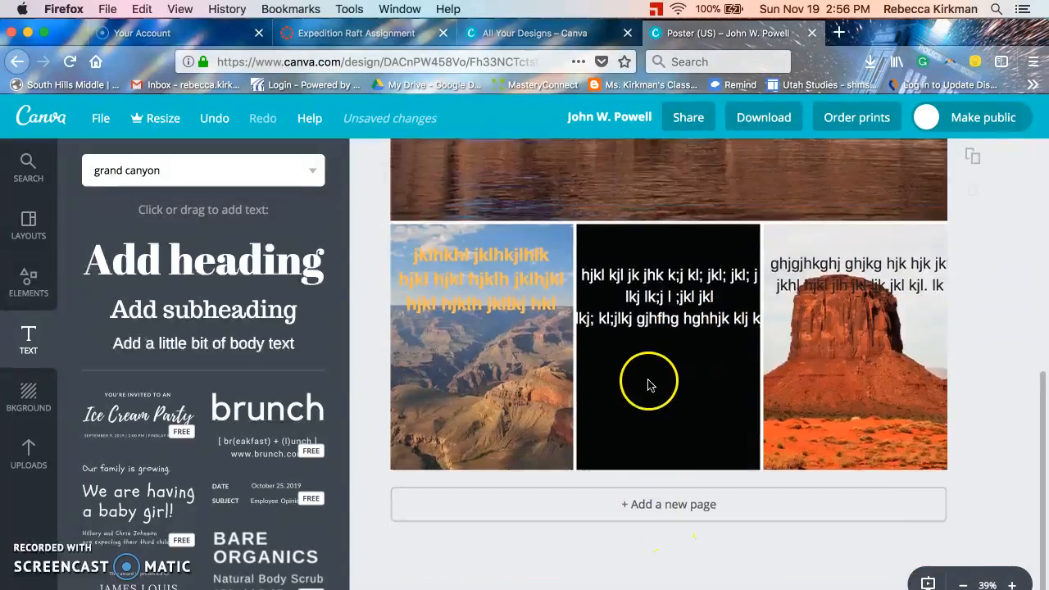
pyautogui.scroll(-2, 648, 387)
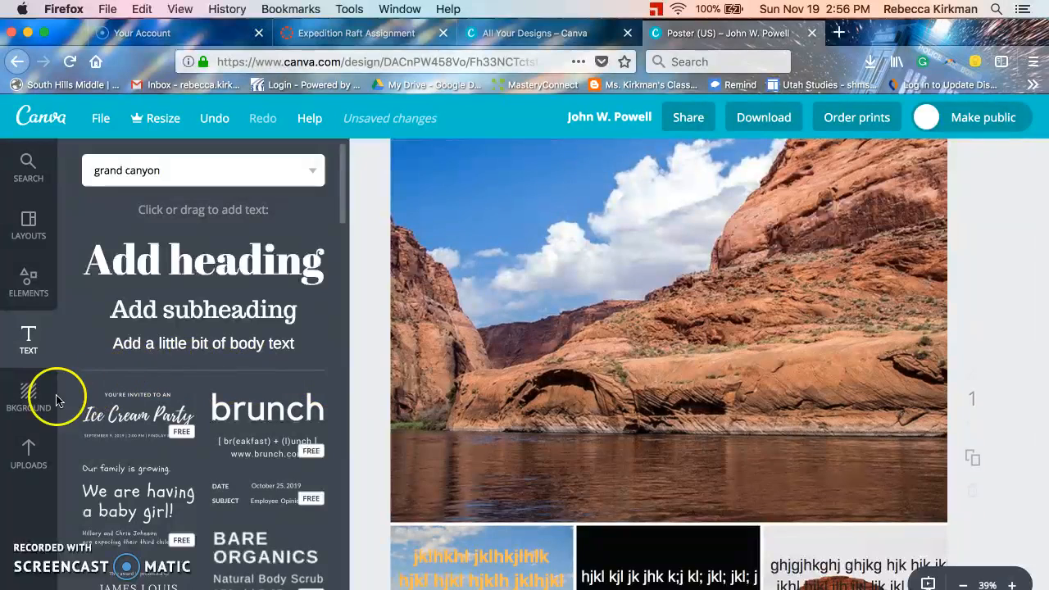
pyautogui.click(35, 399)
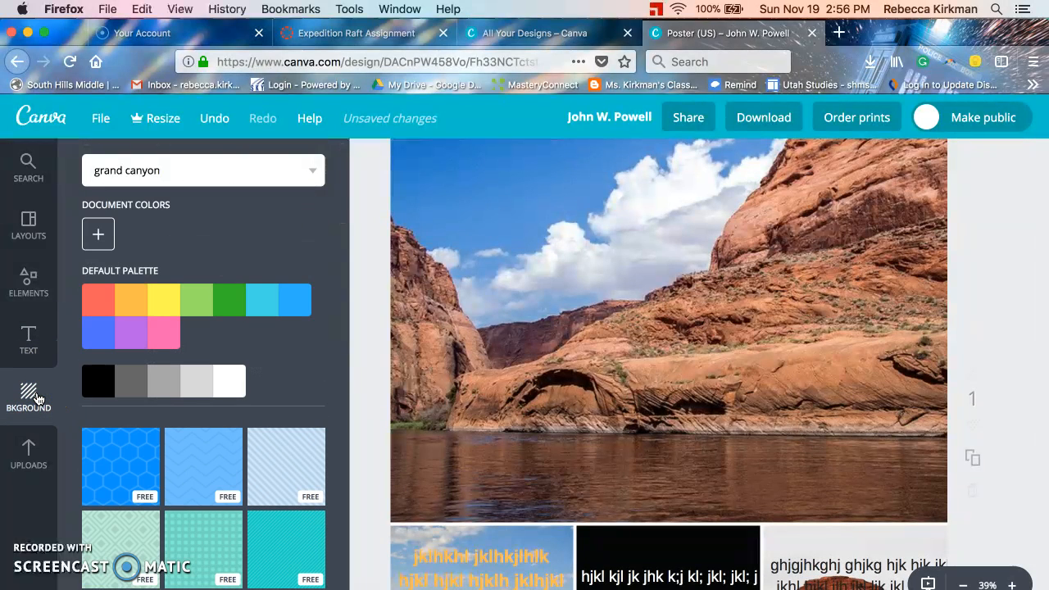
pyautogui.scroll(-3, 174, 450)
pyautogui.scroll(-2, 173, 449)
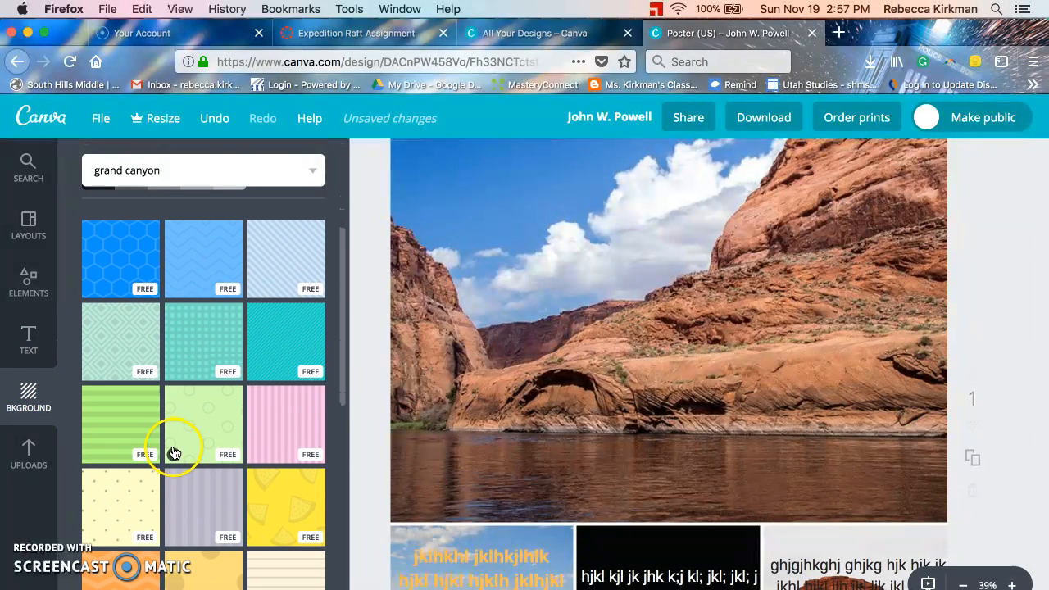
pyautogui.scroll(3, 220, 416)
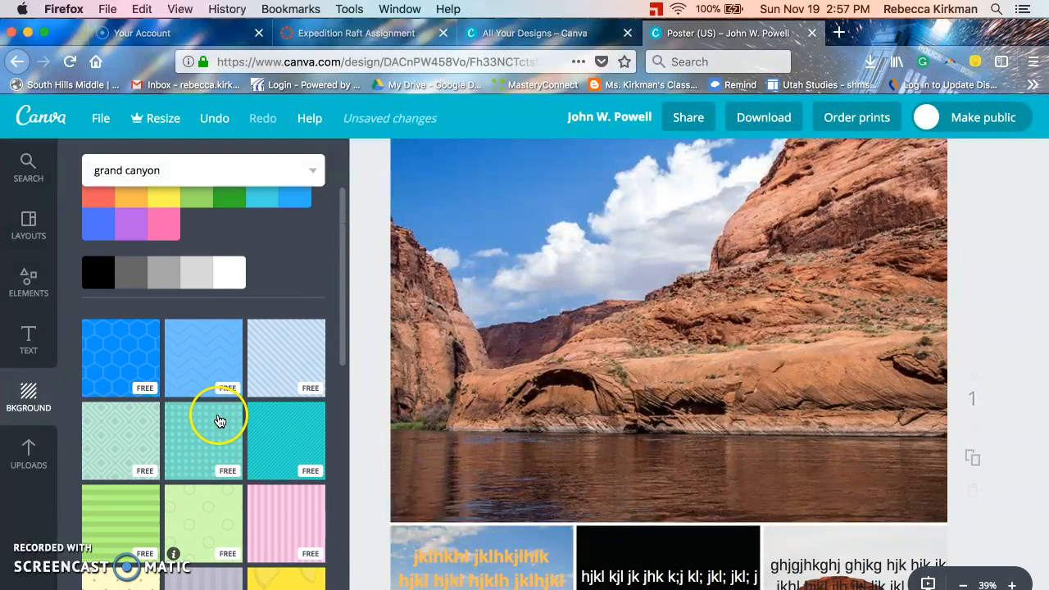
# Add the free binoculars illustration from the illustration elements onto the large canyon photo.
pyautogui.click(31, 288)
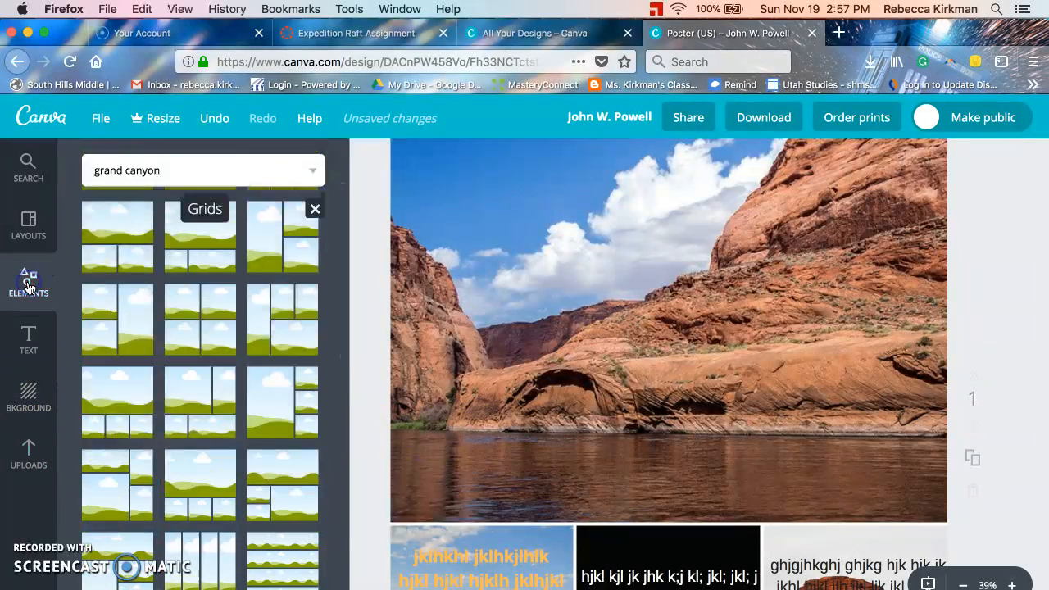
pyautogui.scroll(5, 139, 253)
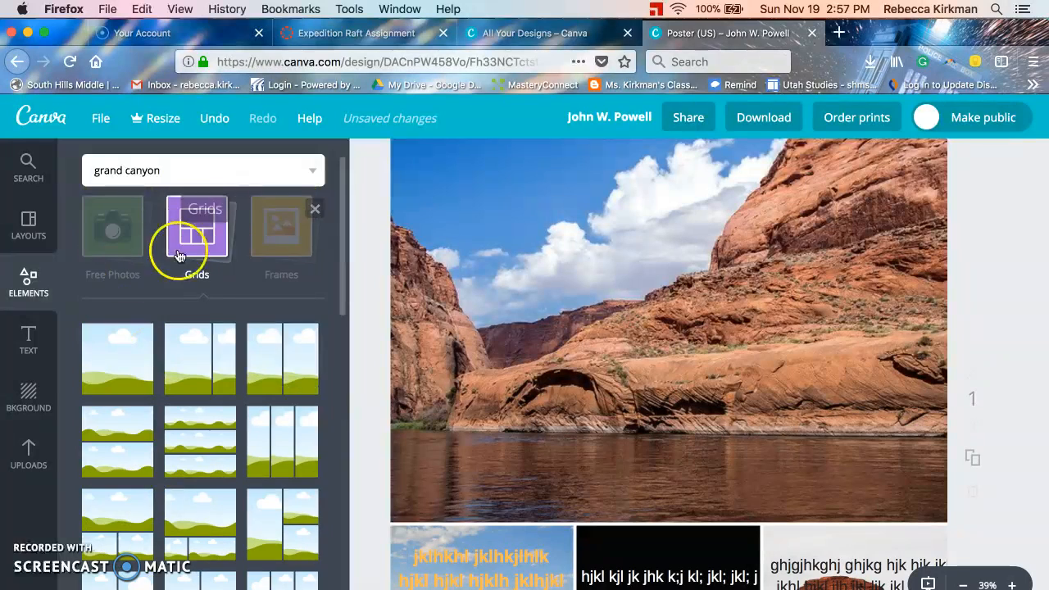
pyautogui.scroll(2, 301, 240)
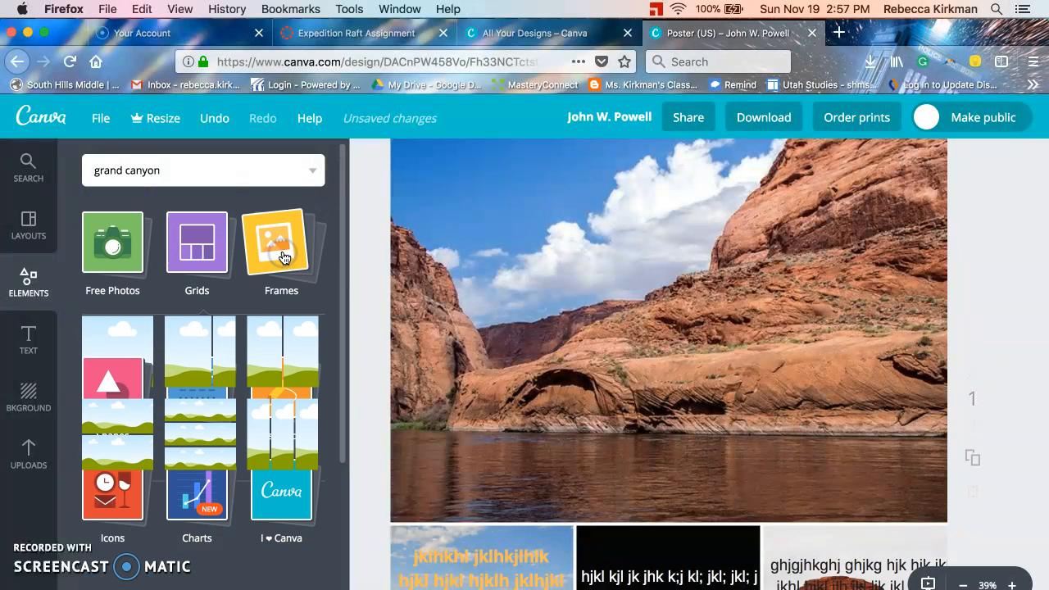
pyautogui.click(279, 358)
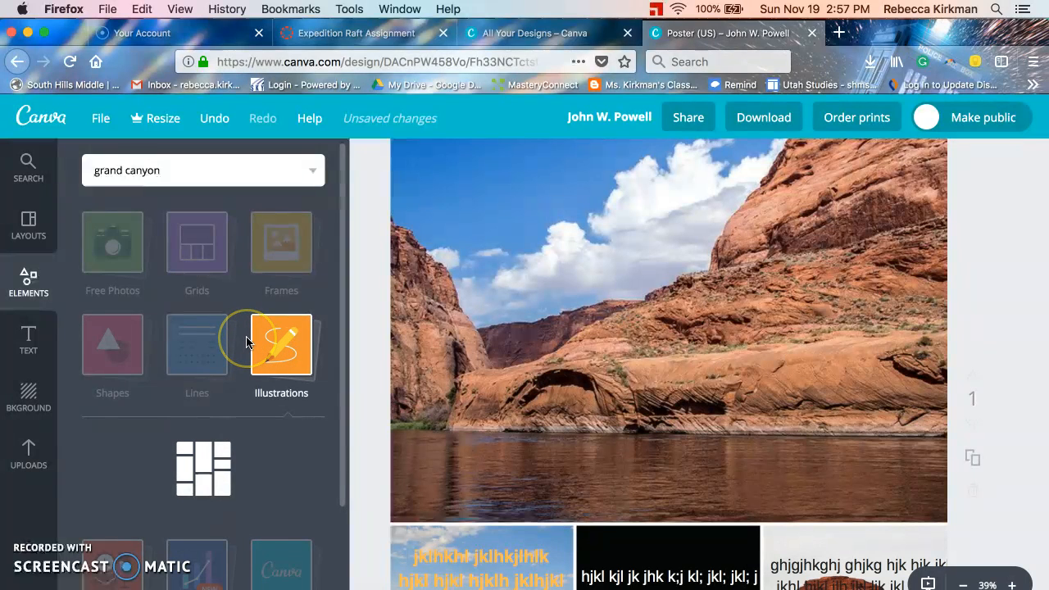
pyautogui.scroll(-3, 248, 343)
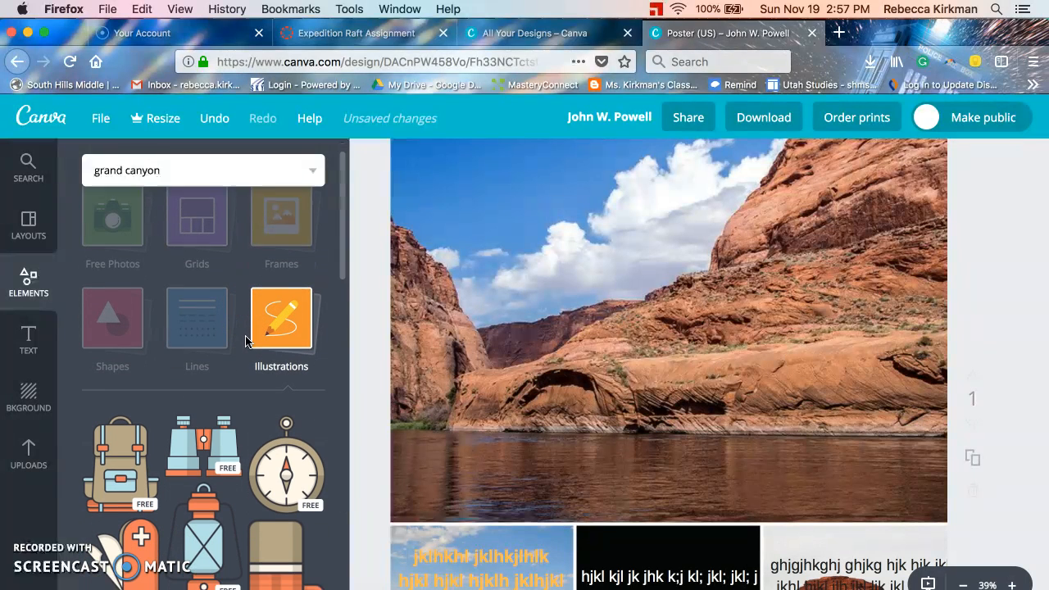
pyautogui.scroll(-1, 231, 344)
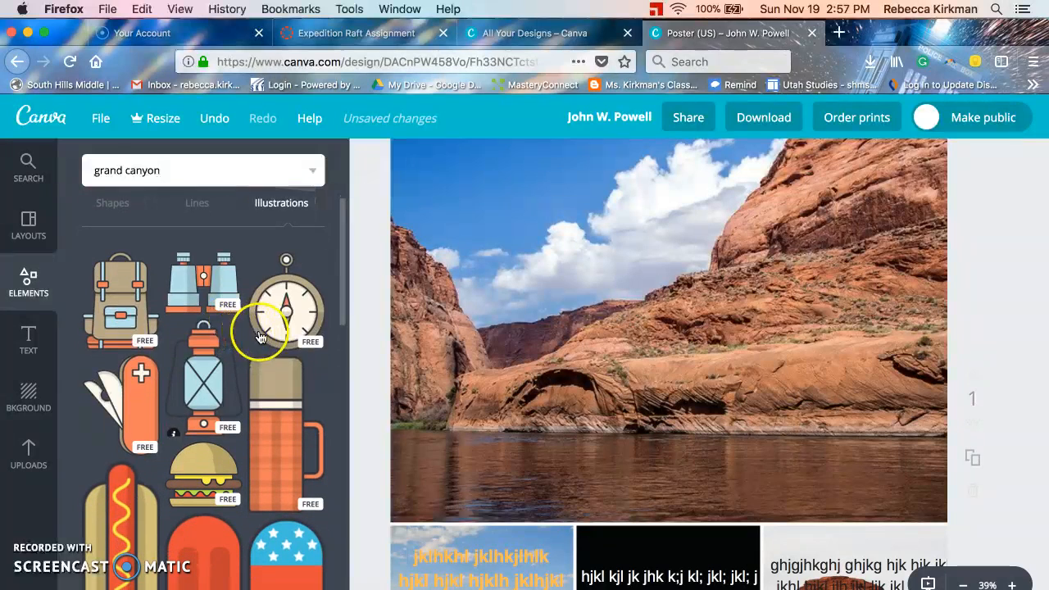
pyautogui.moveTo(217, 291); pyautogui.dragTo(548, 393)
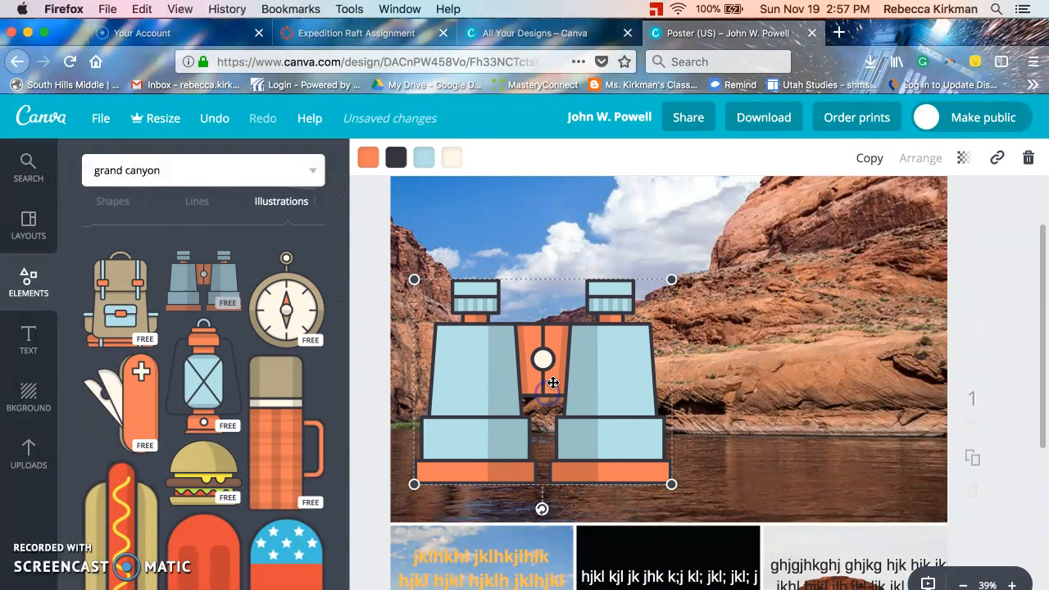
# Shrink the binoculars to a small icon and centre them just below the John W. Powell heading.
pyautogui.moveTo(671, 280); pyautogui.dragTo(473, 383)
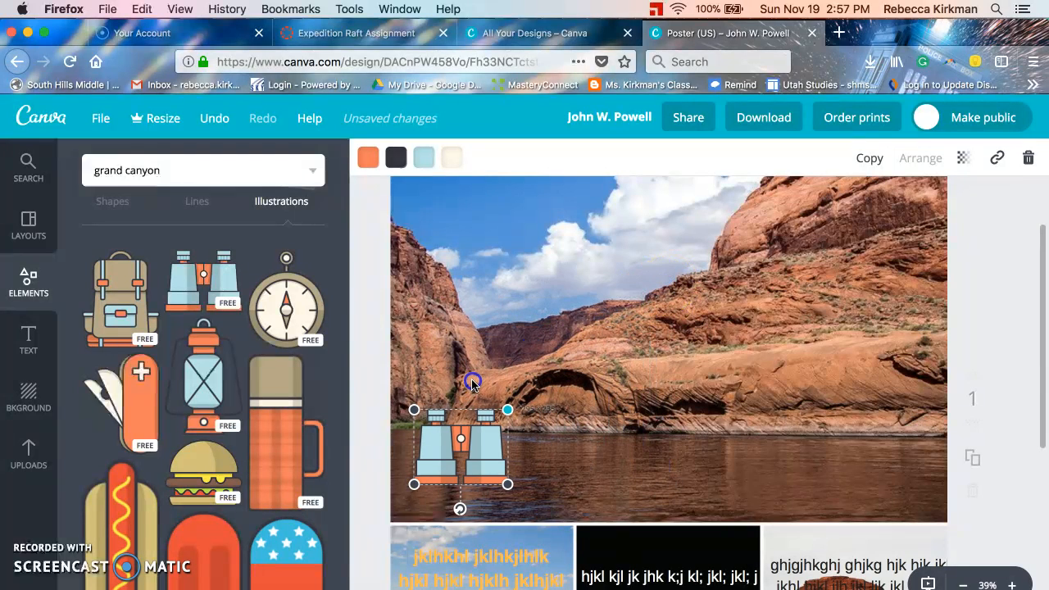
pyautogui.moveTo(459, 447); pyautogui.dragTo(617, 245)
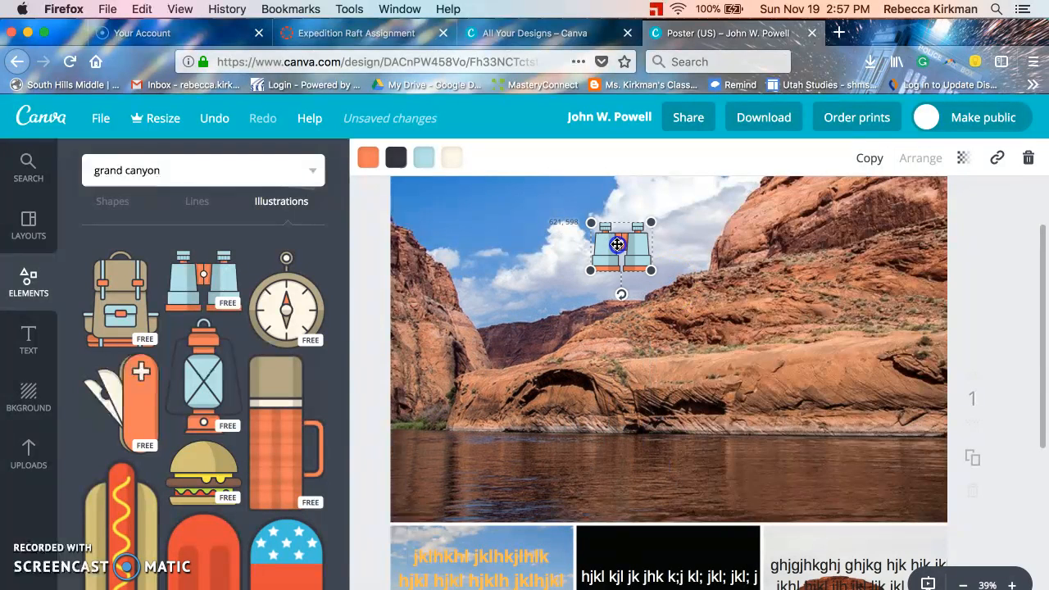
pyautogui.scroll(4, 664, 311)
pyautogui.moveTo(613, 419); pyautogui.dragTo(681, 338)
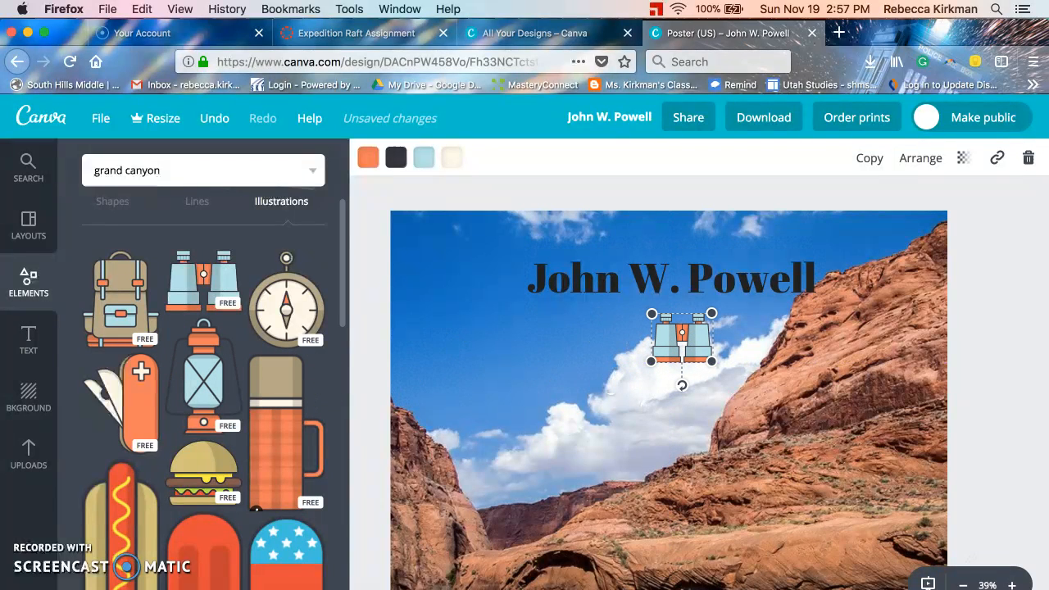
pyautogui.click(11, 233)
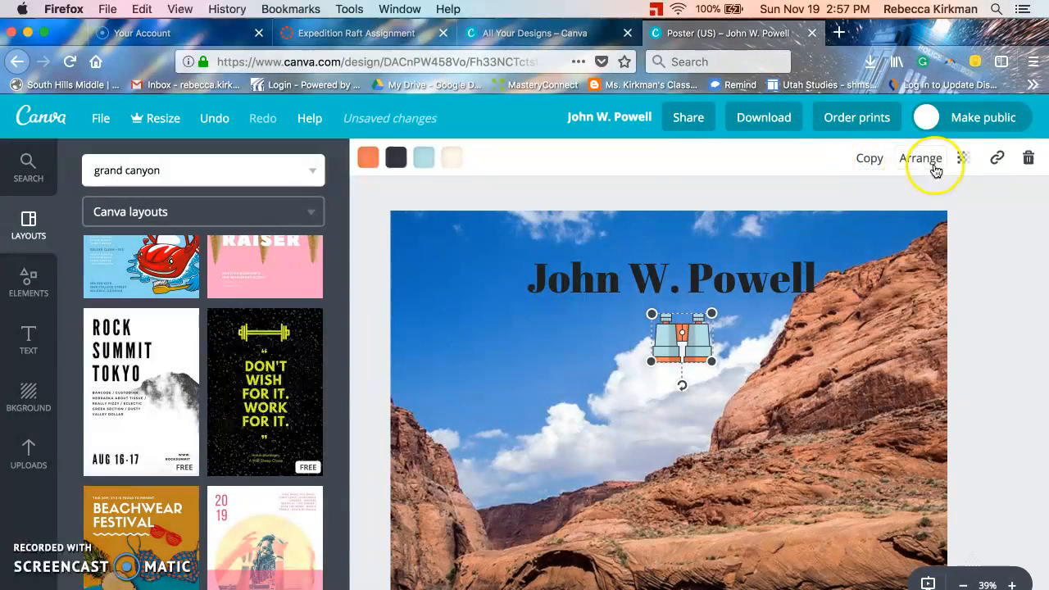
pyautogui.scroll(5, 328, 286)
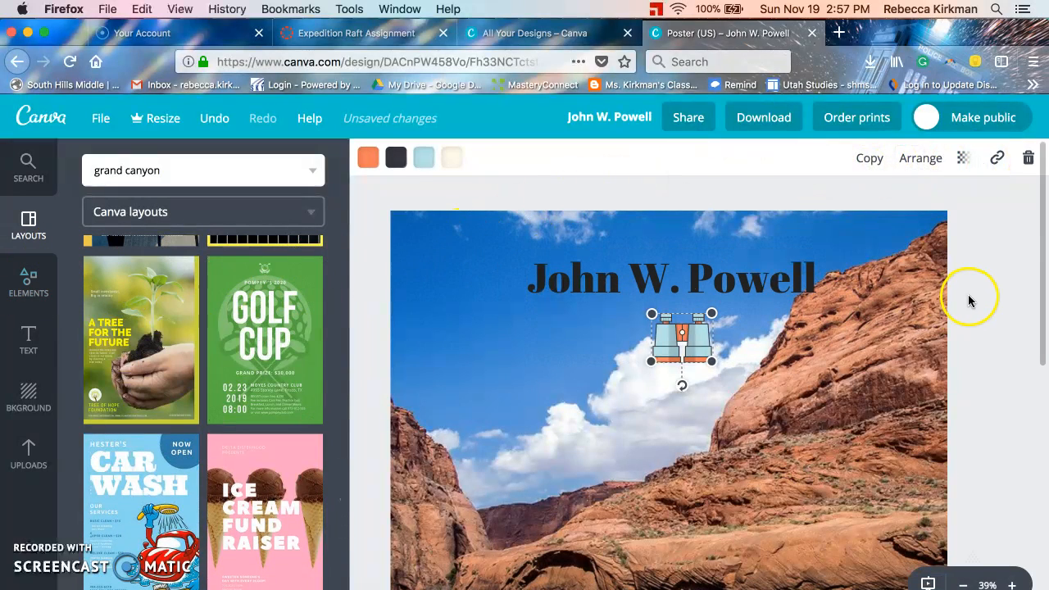
pyautogui.scroll(-10, 969, 300)
pyautogui.scroll(10, 955, 308)
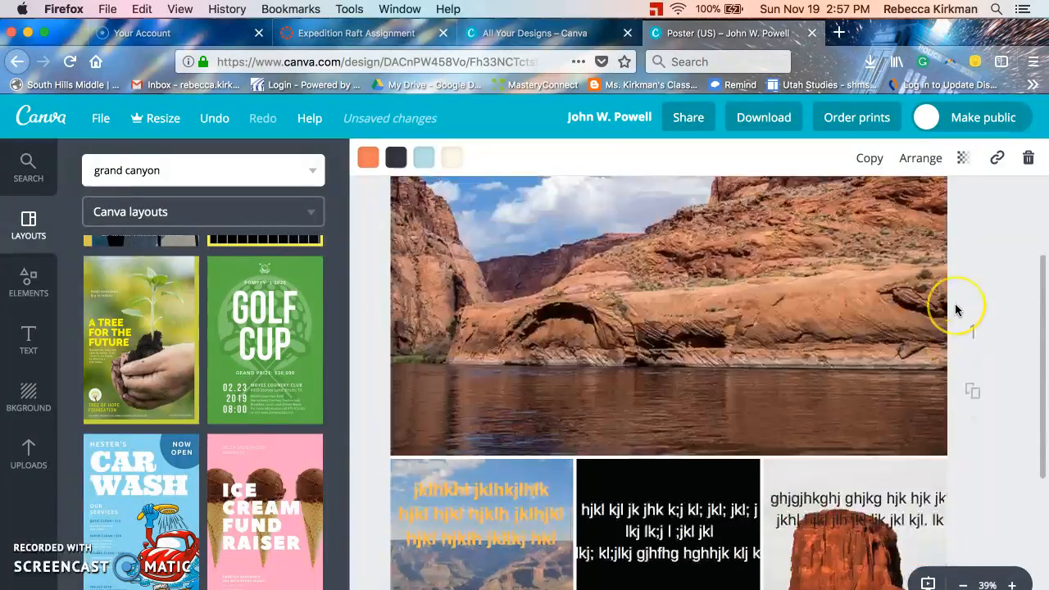
# Save the John W. Powell poster design.
pyautogui.click(101, 118)
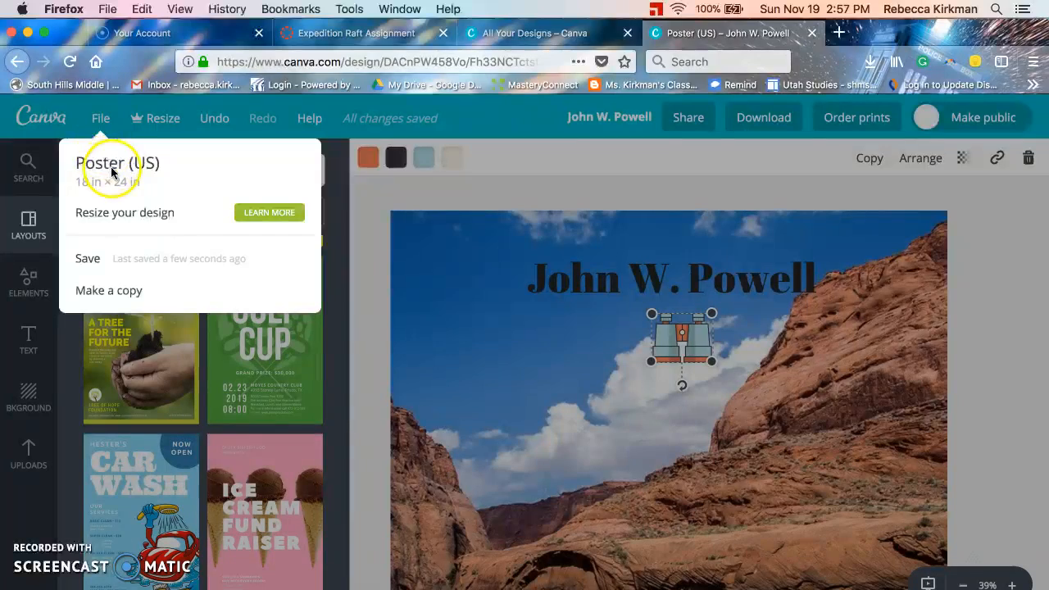
pyautogui.click(91, 259)
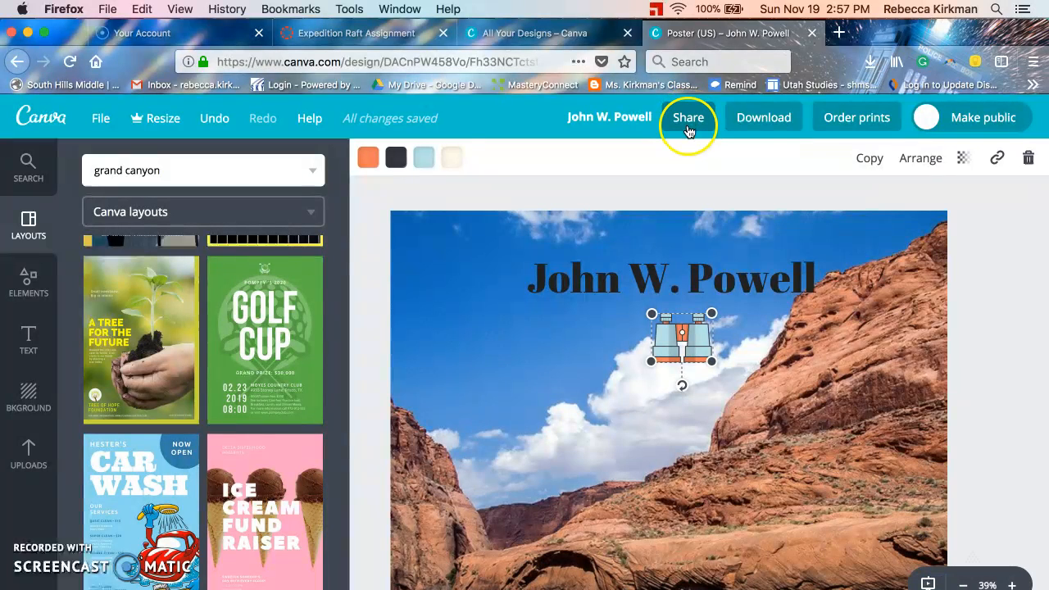
# Set the poster's sharing link to "Can view" and copy the link.
pyautogui.click(689, 129)
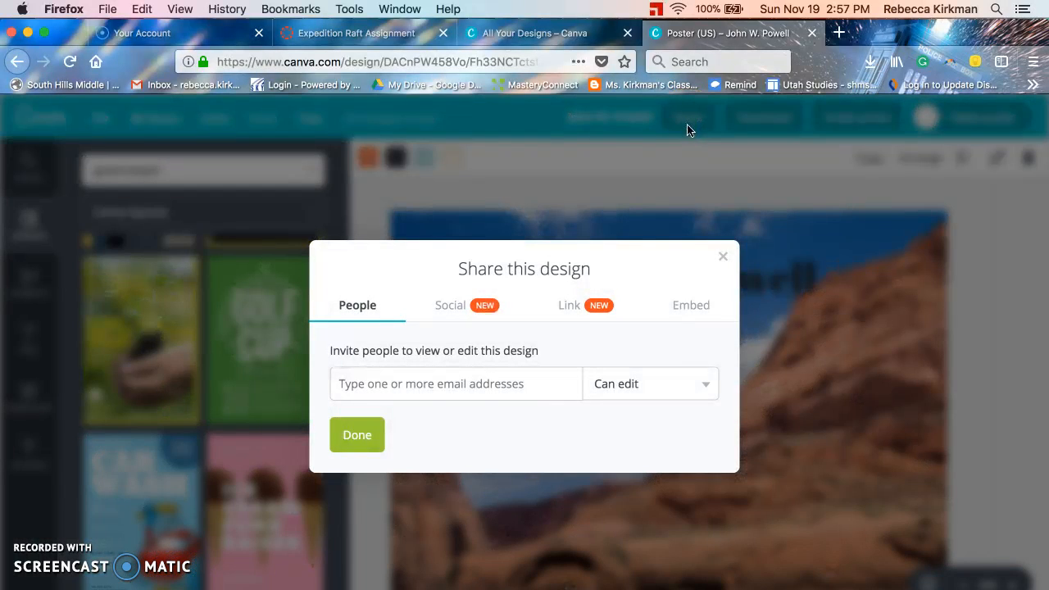
pyautogui.click(572, 308)
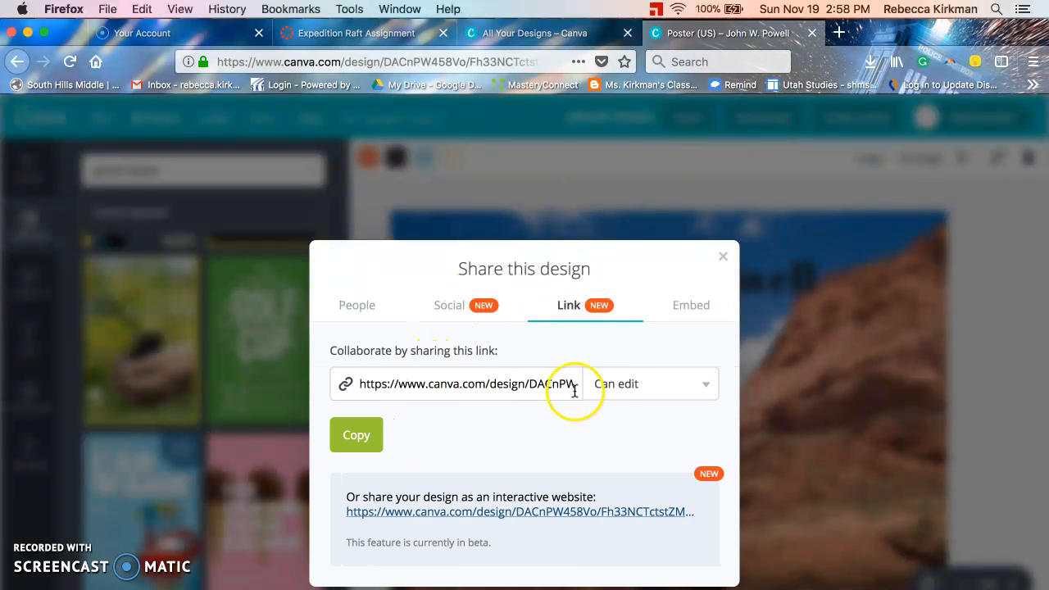
pyautogui.click(630, 387)
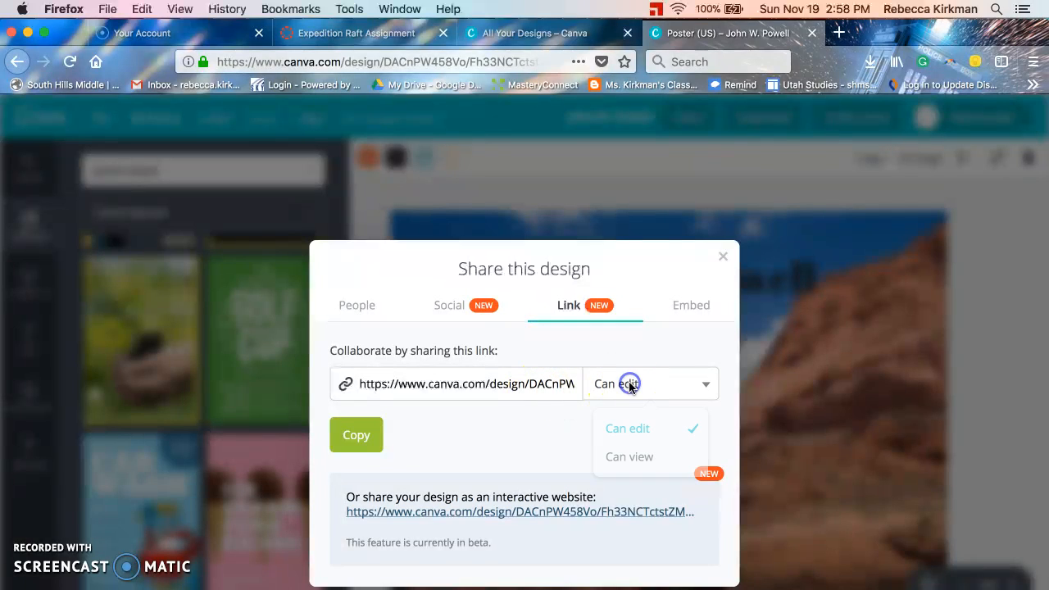
pyautogui.click(643, 453)
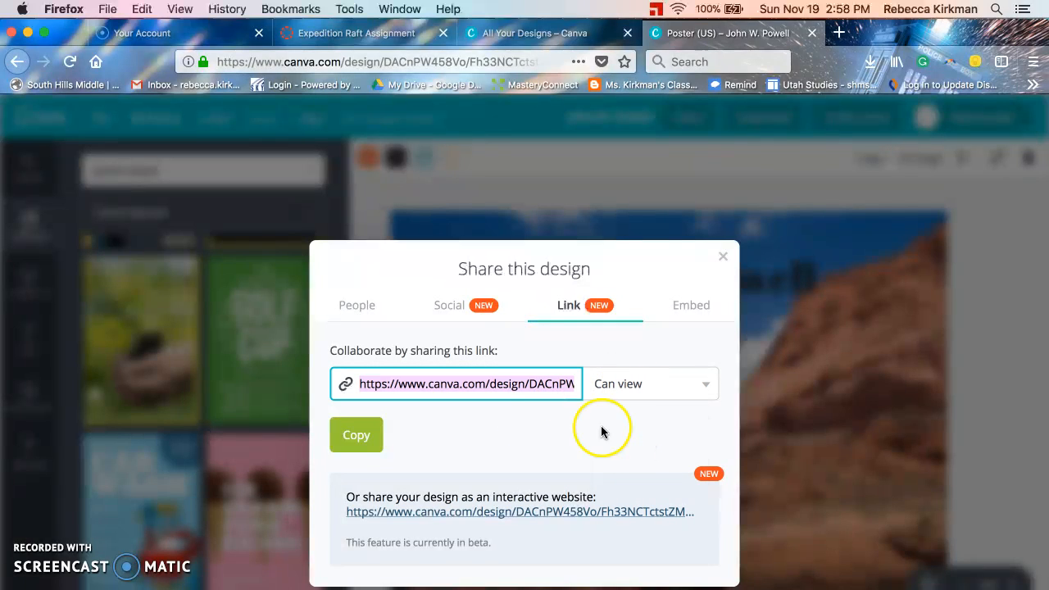
pyautogui.click(359, 441)
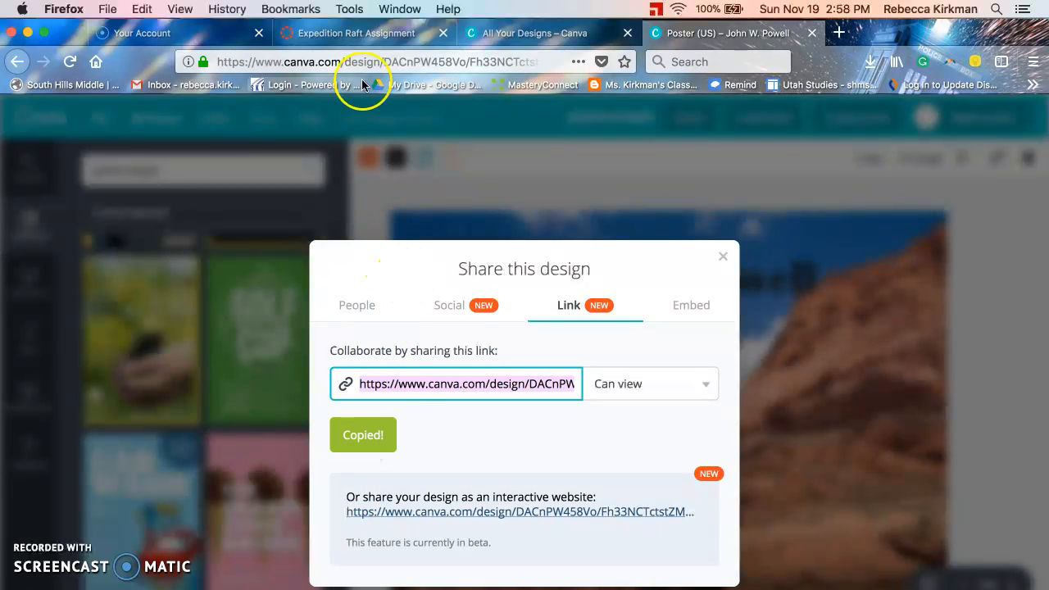
# Switch to the Expedition Raft Assignment page and start a submission of the Website URL type.
pyautogui.click(367, 35)
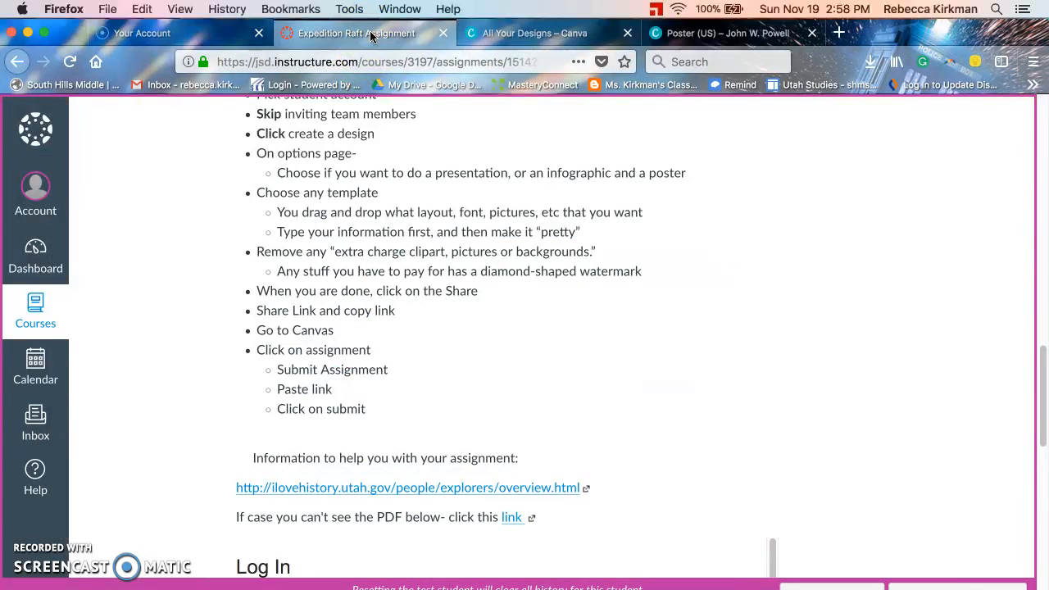
pyautogui.scroll(15, 545, 358)
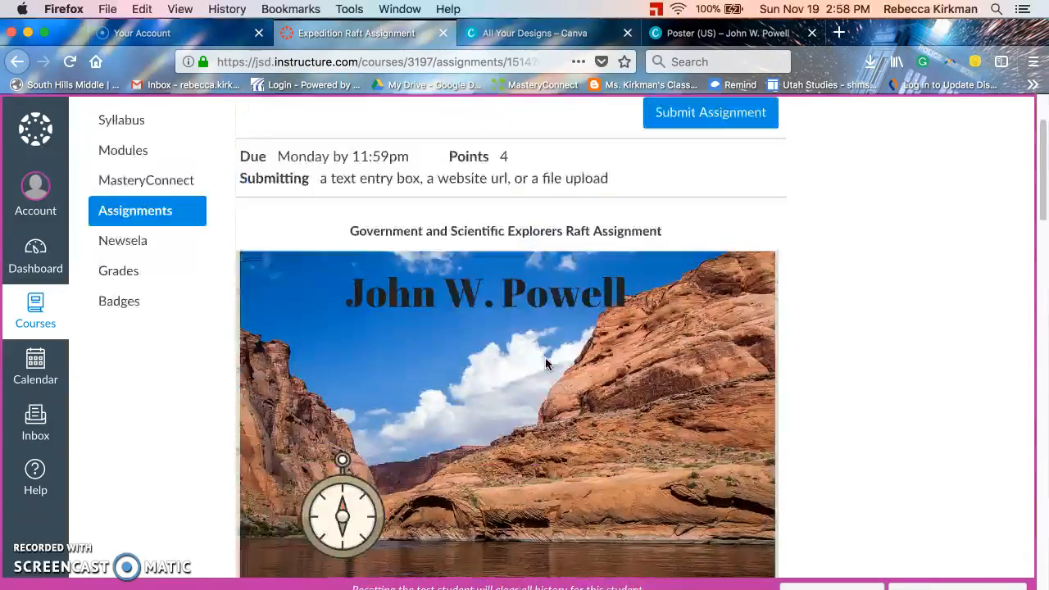
pyautogui.scroll(3, 547, 364)
pyautogui.click(668, 226)
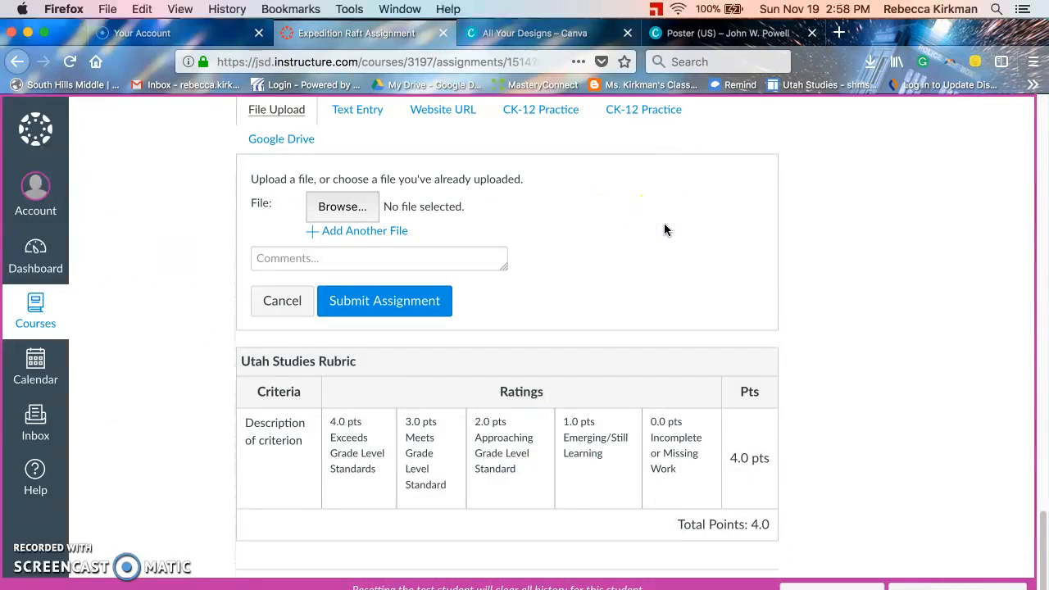
pyautogui.scroll(5, 652, 226)
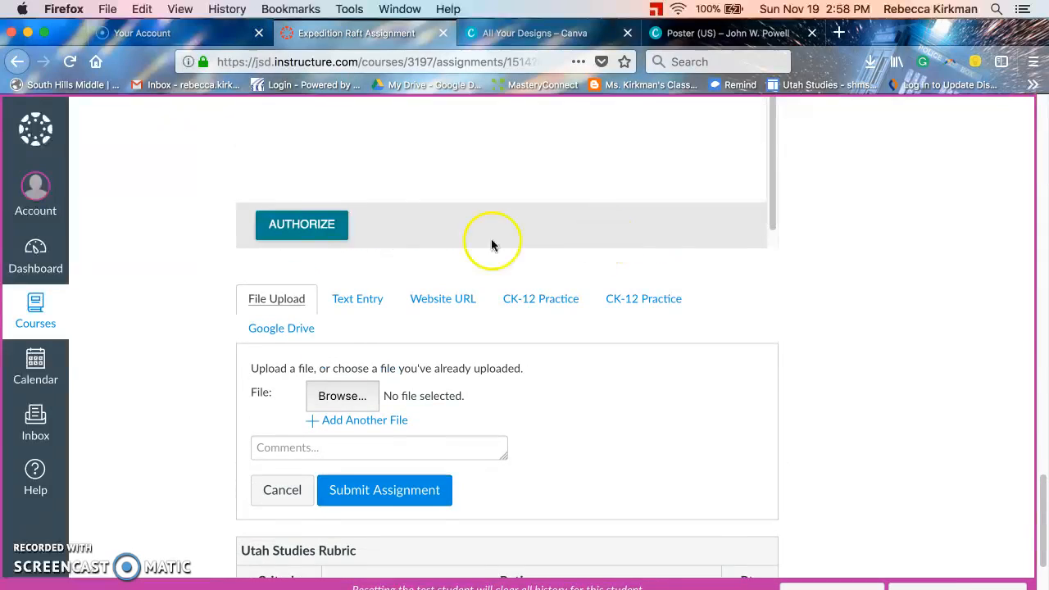
pyautogui.click(448, 312)
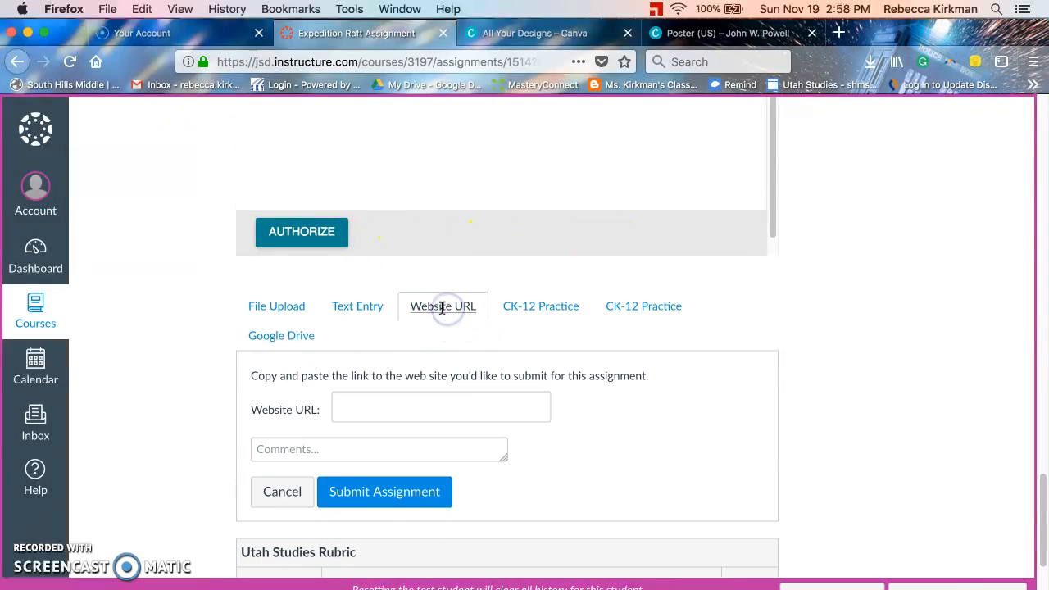
# Paste the copied poster link as the website URL and submit the assignment.
pyautogui.click(402, 406)
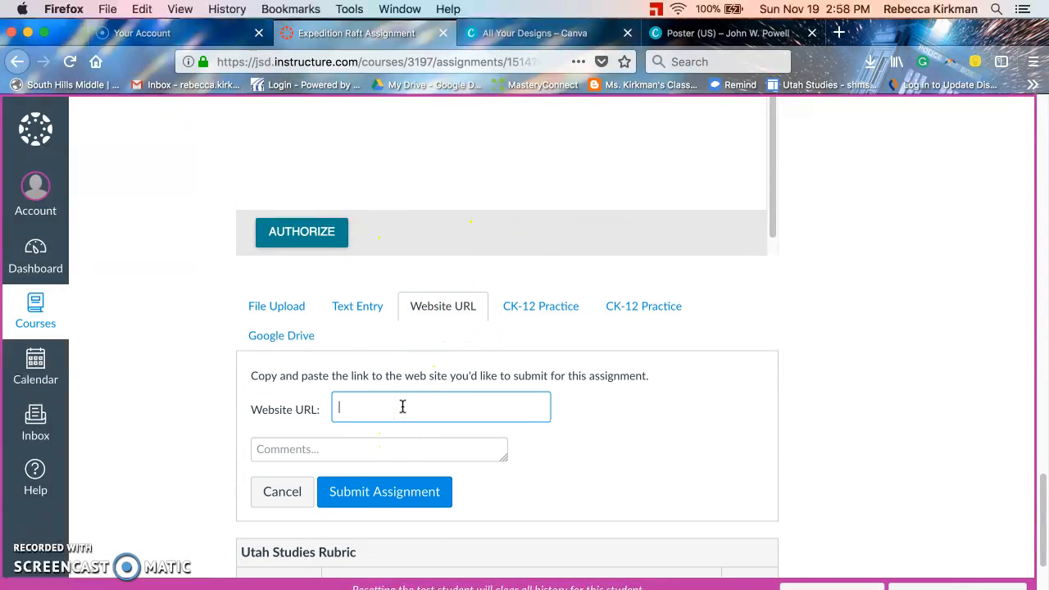
pyautogui.click(431, 316)
pyautogui.press('super+v')
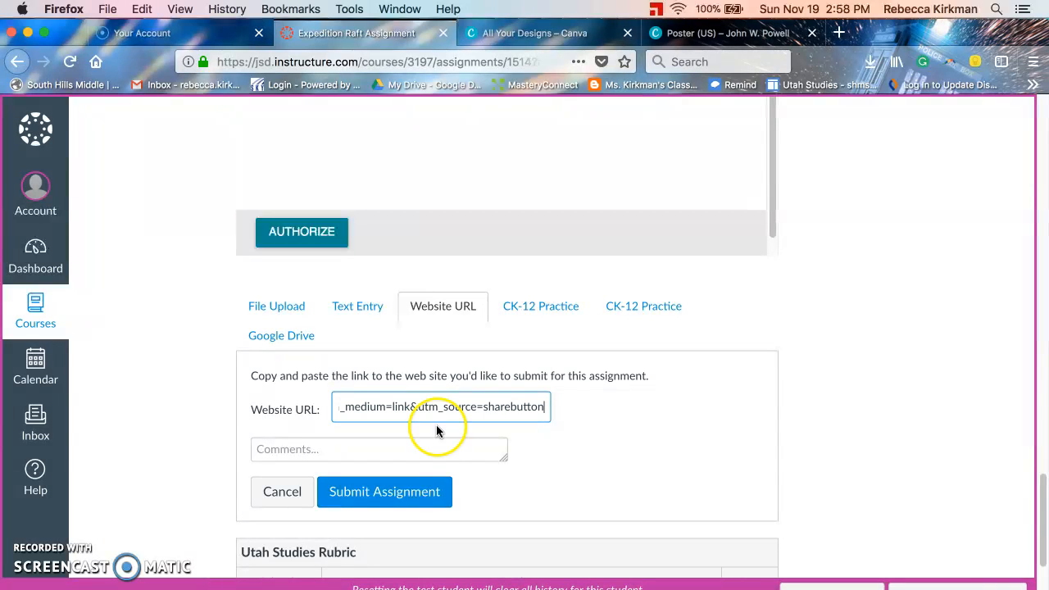
pyautogui.click(406, 492)
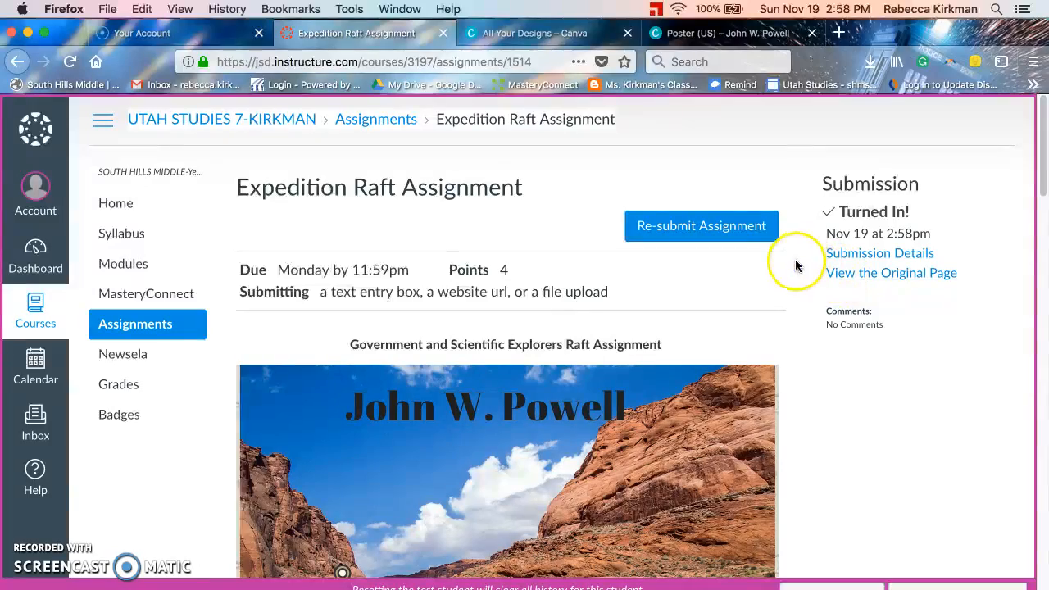
pyautogui.scroll(-6, 667, 277)
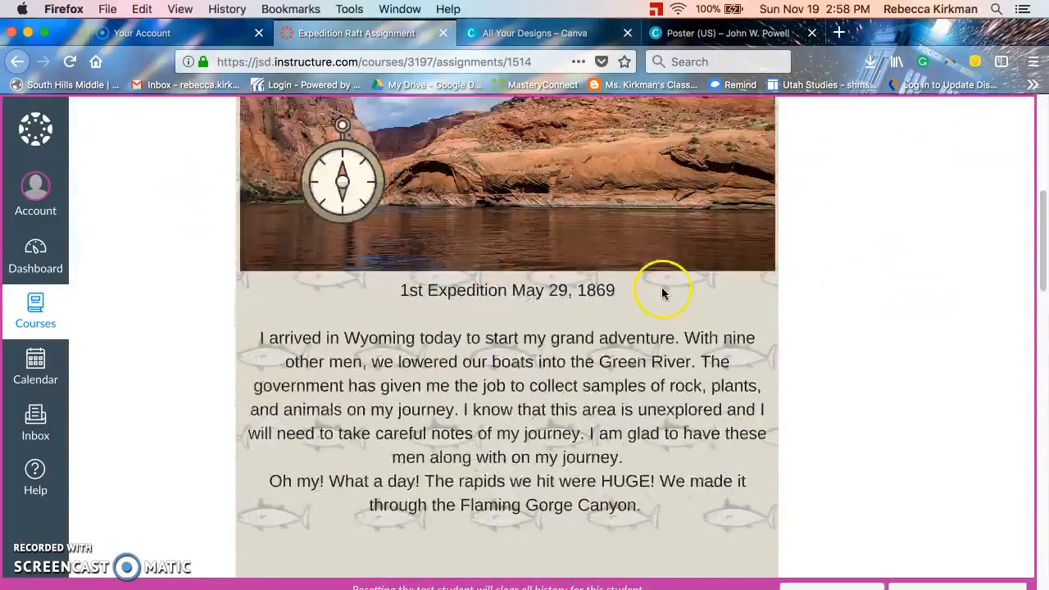
pyautogui.scroll(6, 666, 290)
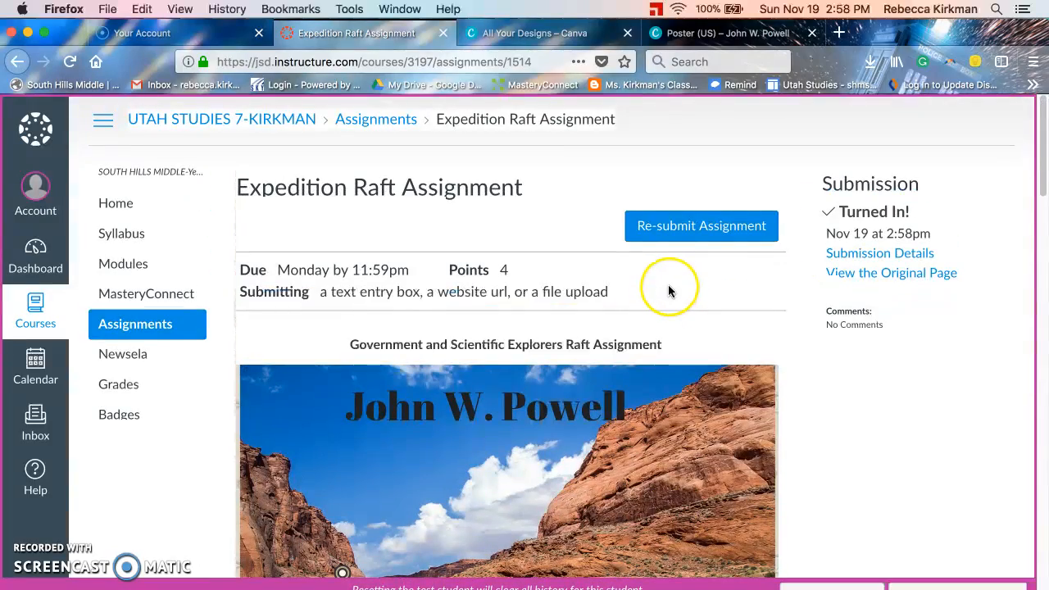